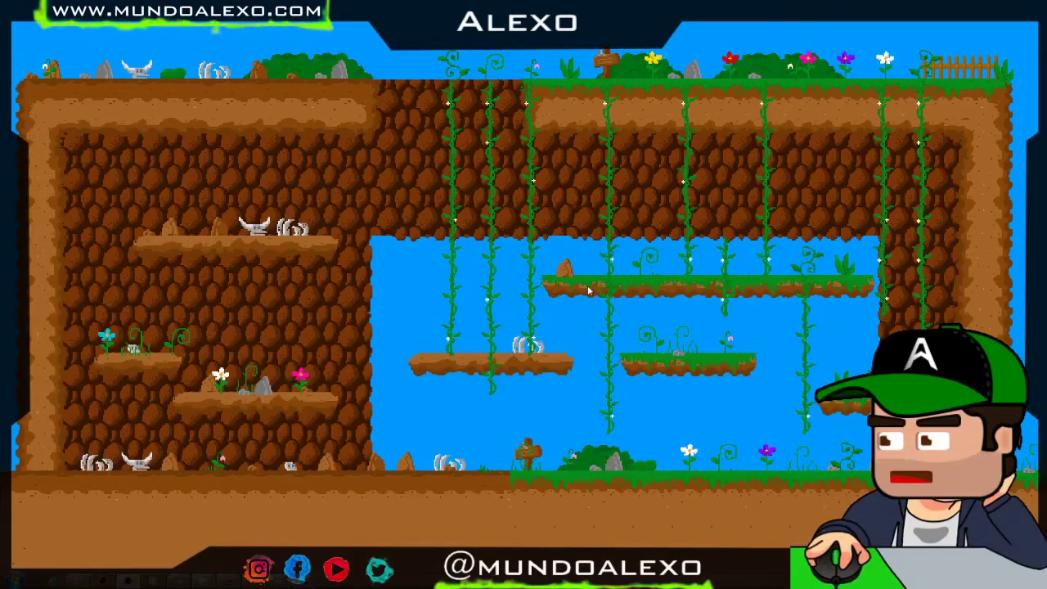
- Exit the fullscreen Chrome game preview and switch back to the Construct 2 editor
key("Escape")
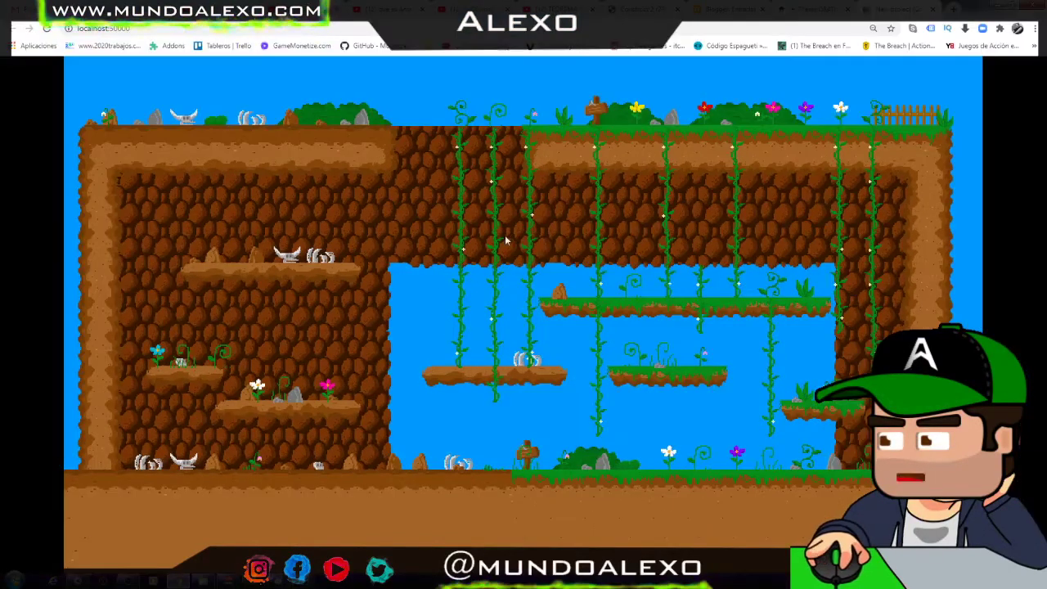
key("alt+Tab")
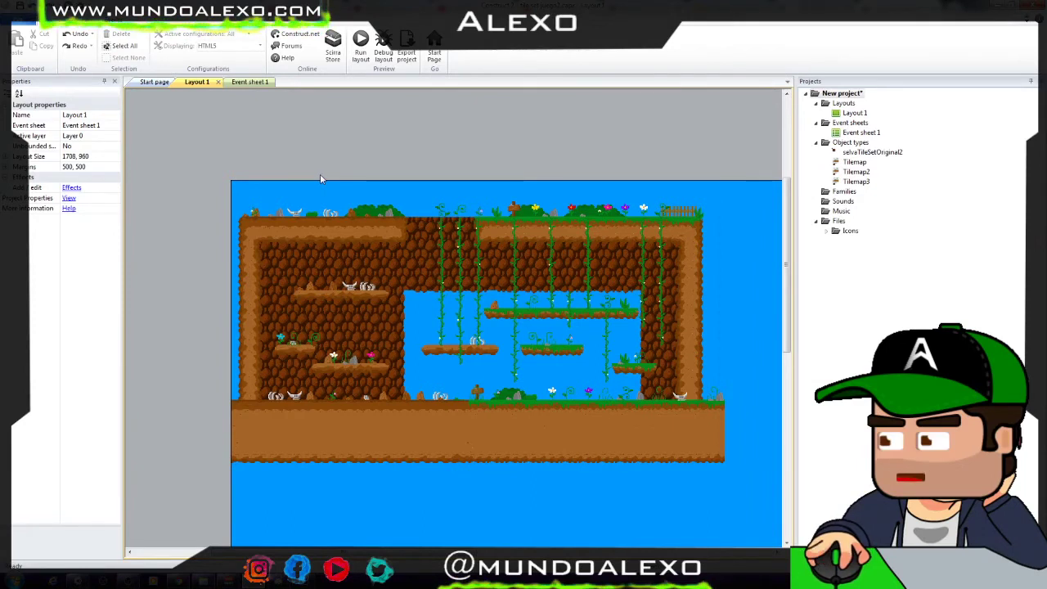
- Select the tilemap on Layout 1 so the Tilemap3 tile palette appears
scroll(273, 225, "down", 1)
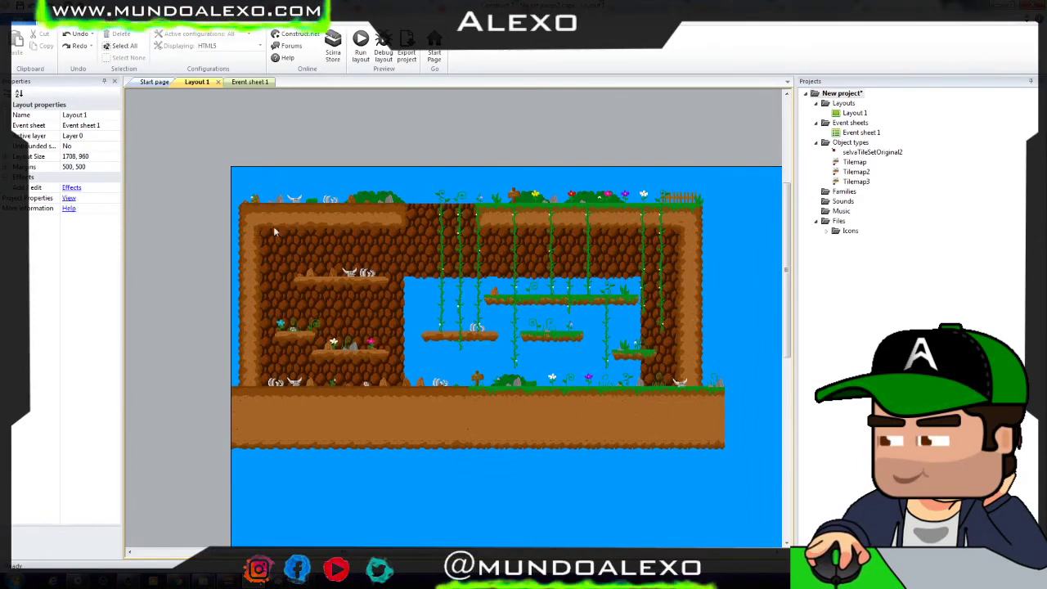
scroll(327, 286, "down", 1)
scroll(376, 346, "down", 1)
scroll(378, 327, "down", 2)
scroll(396, 307, "up", 4)
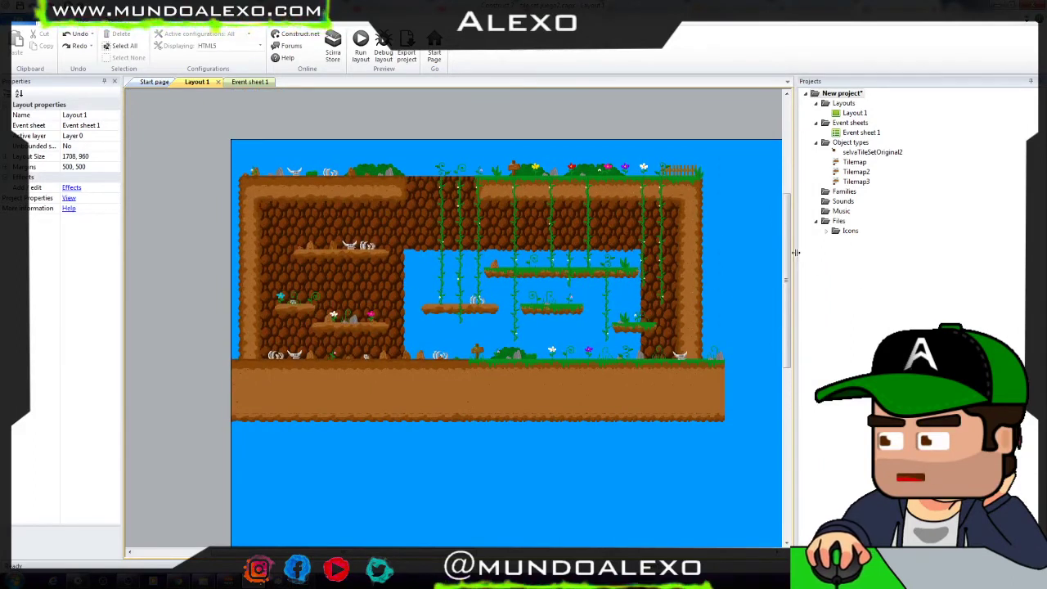
scroll(361, 314, "down", 1)
scroll(357, 319, "down", 2)
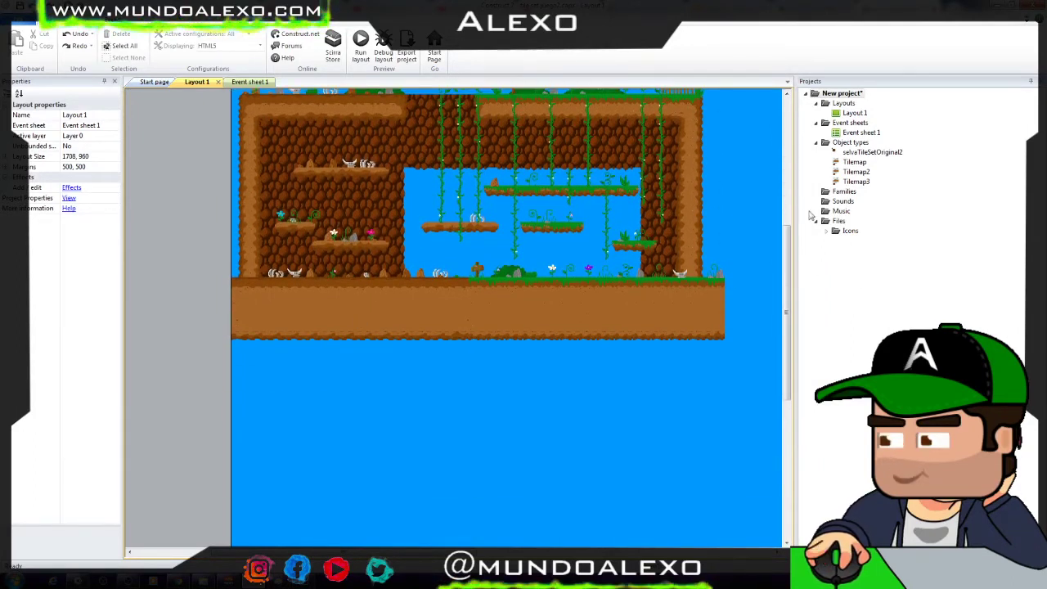
scroll(393, 324, "up", 1)
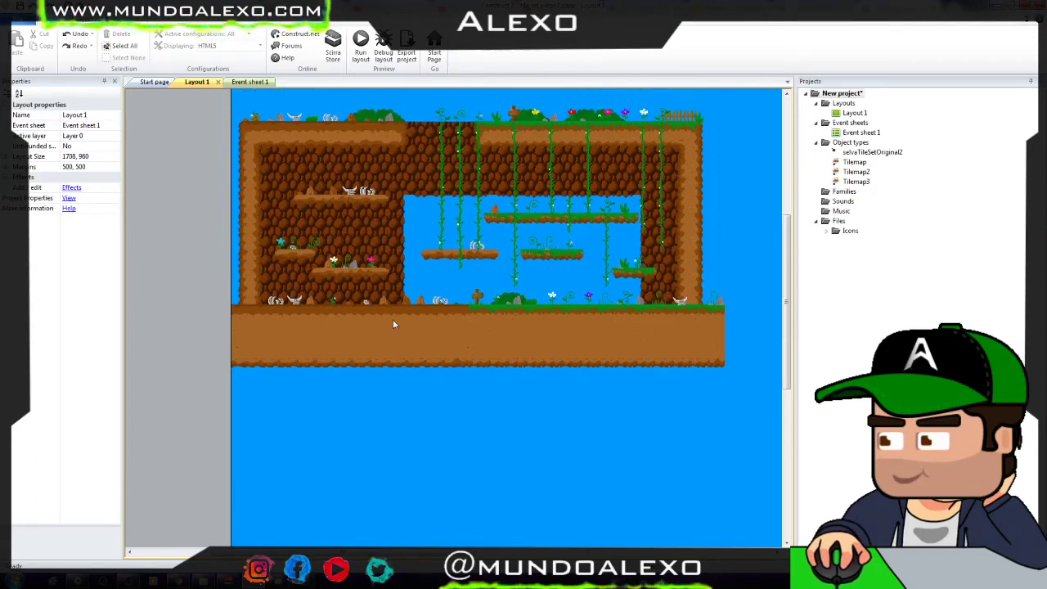
left_click(779, 528)
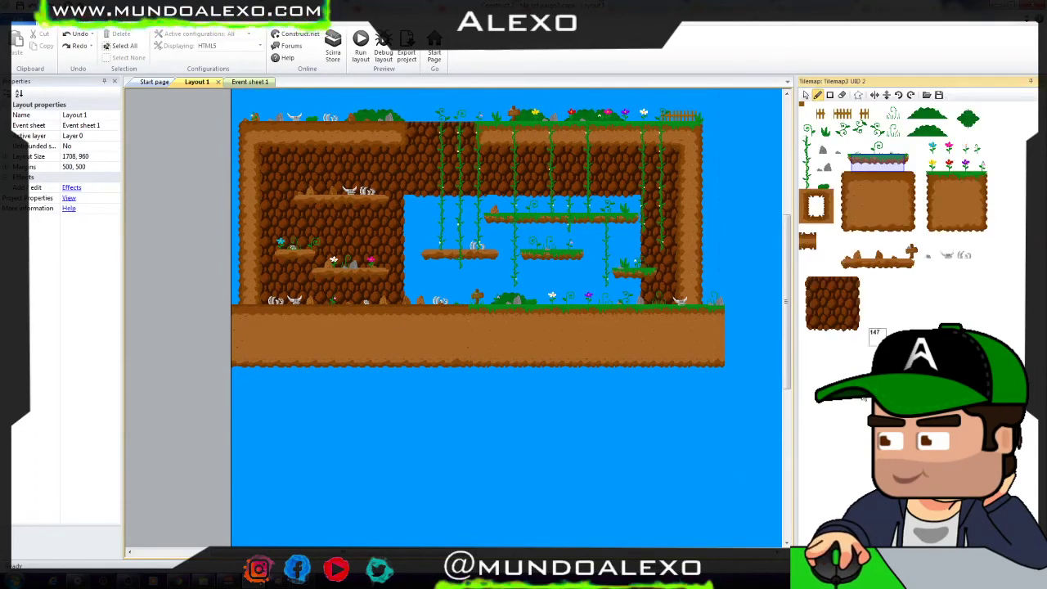
scroll(728, 301, "down", 2)
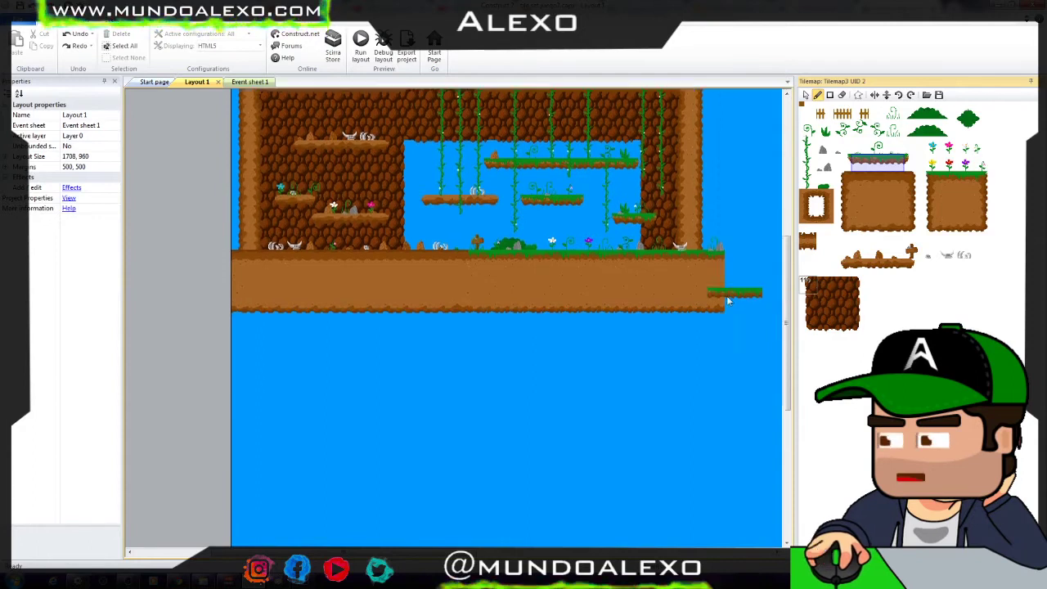
scroll(728, 301, "down", 4)
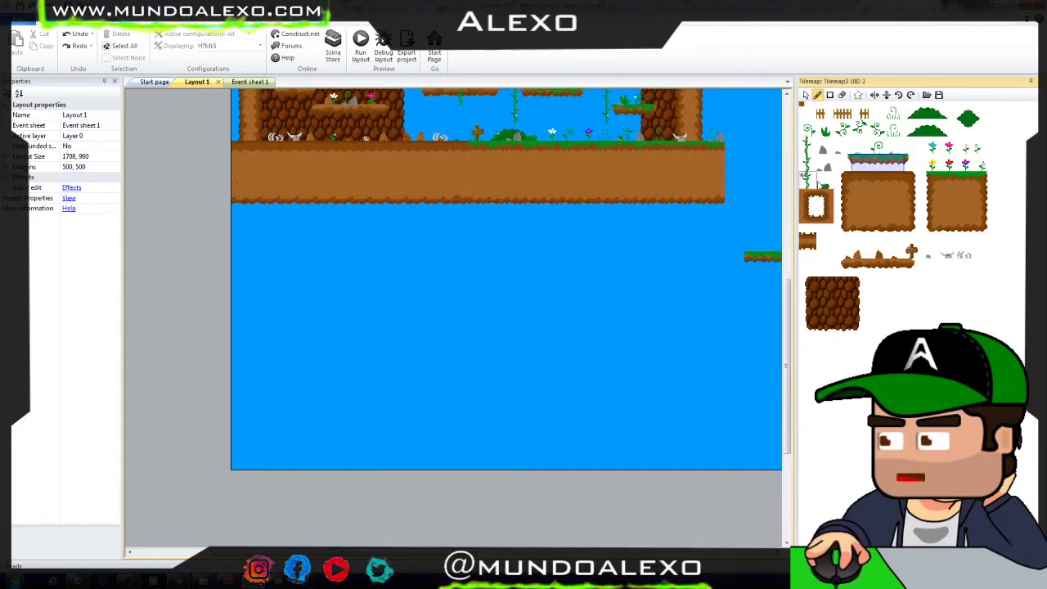
scroll(566, 220, "up", 3)
scroll(394, 172, "up", 6)
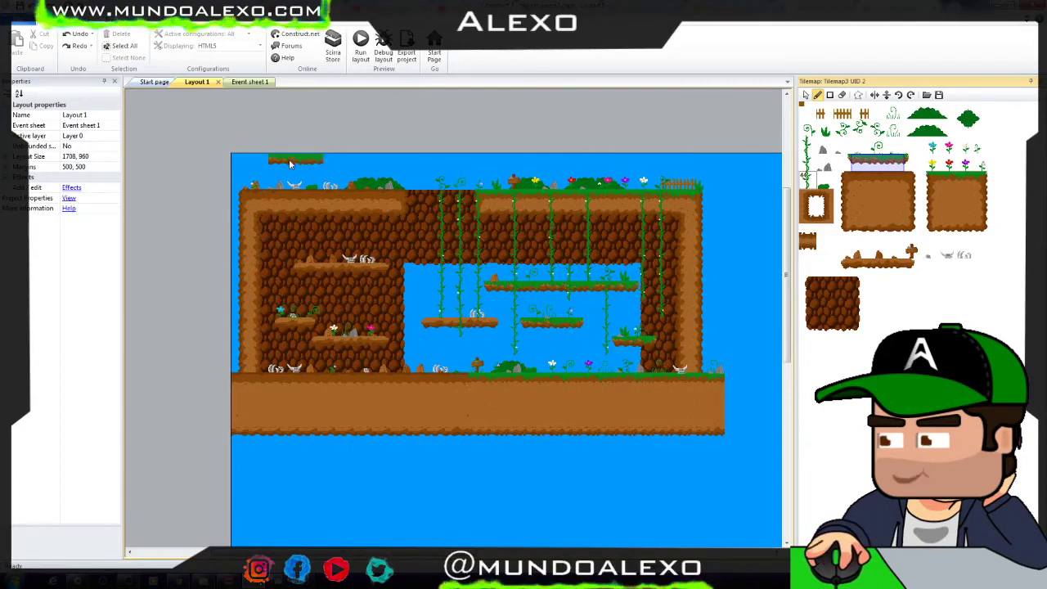
scroll(554, 338, "down", 2)
scroll(555, 337, "down", 3)
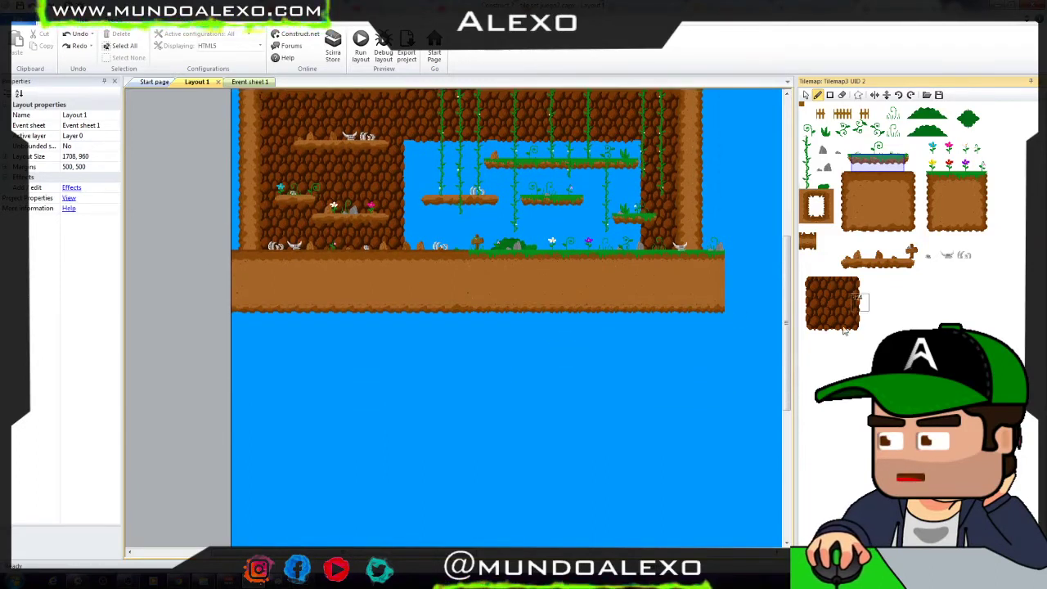
- With the full rock block as brush, paint a large rock rectangle below the ground
left_click_drag(802, 279, 862, 345)
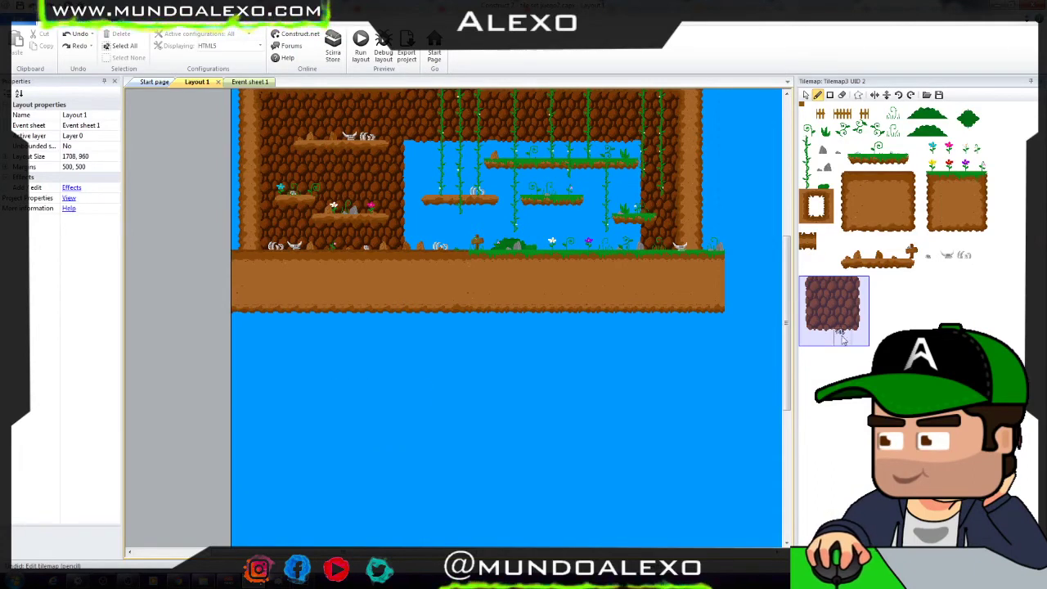
left_click(815, 286)
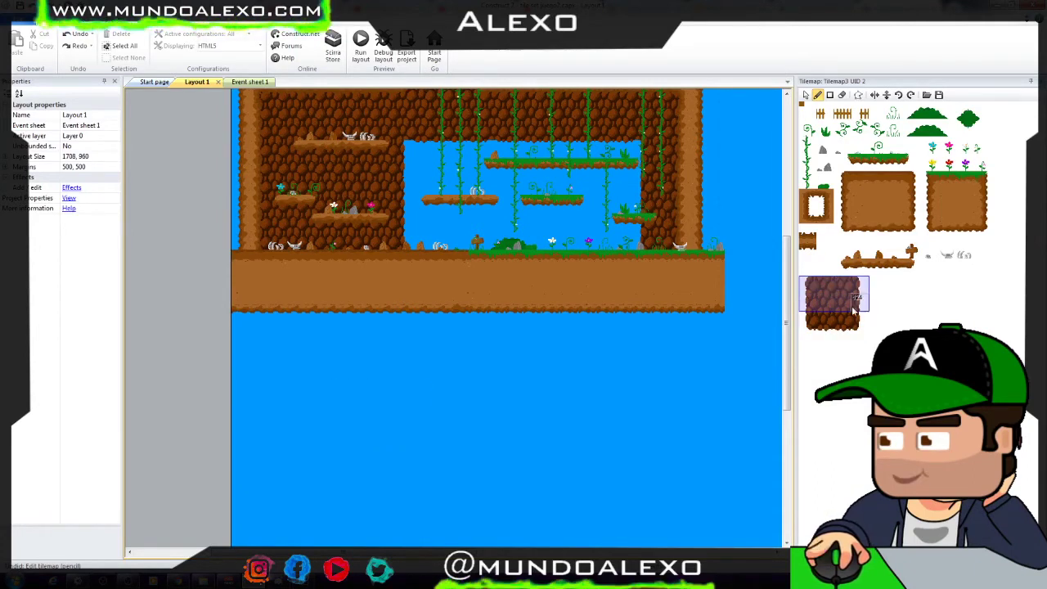
left_click_drag(815, 286, 864, 328)
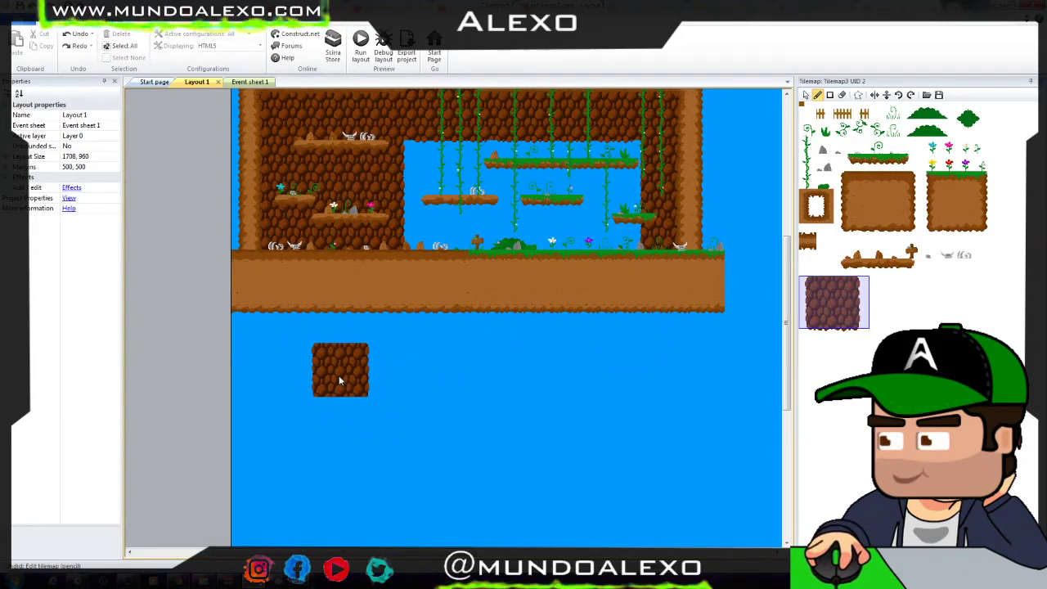
left_click(820, 304)
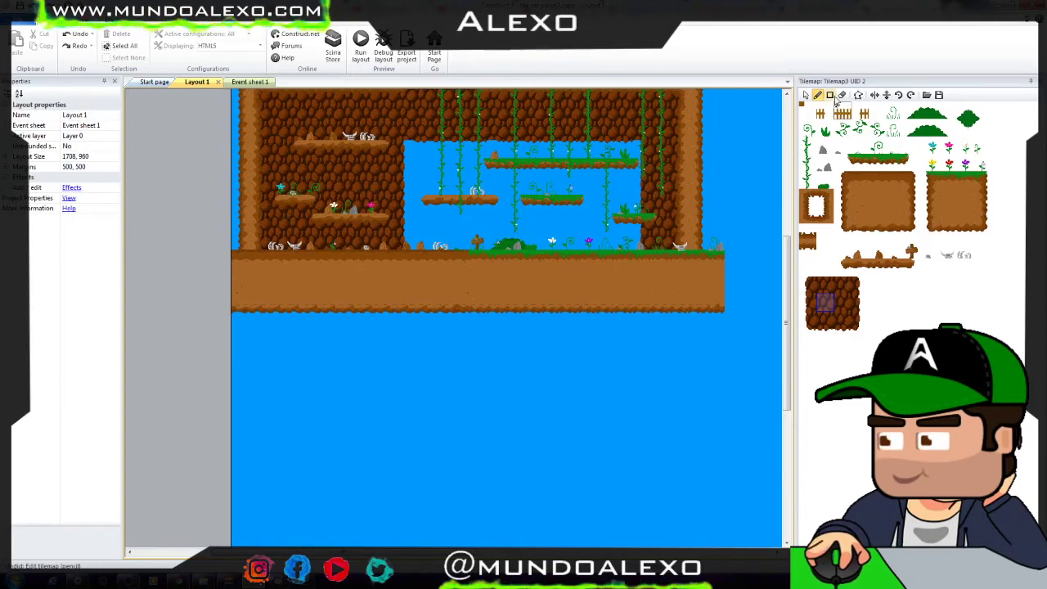
left_click(830, 95)
left_click_drag(805, 281, 865, 341)
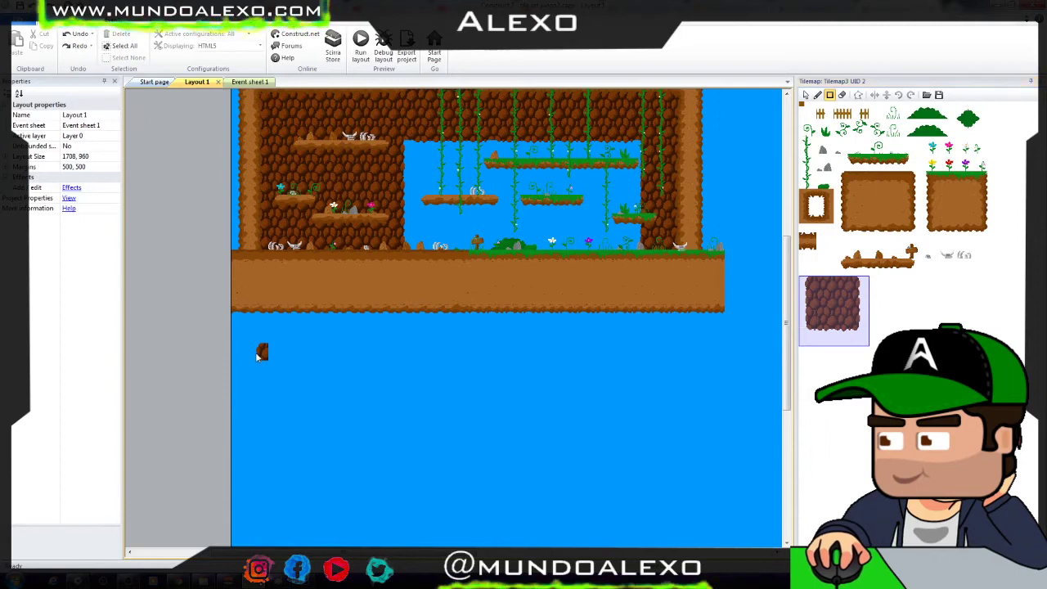
mouse_move(260, 347)
left_mouse_down()
mouse_move(628, 458)
mouse_move(605, 451)
left_mouse_up()
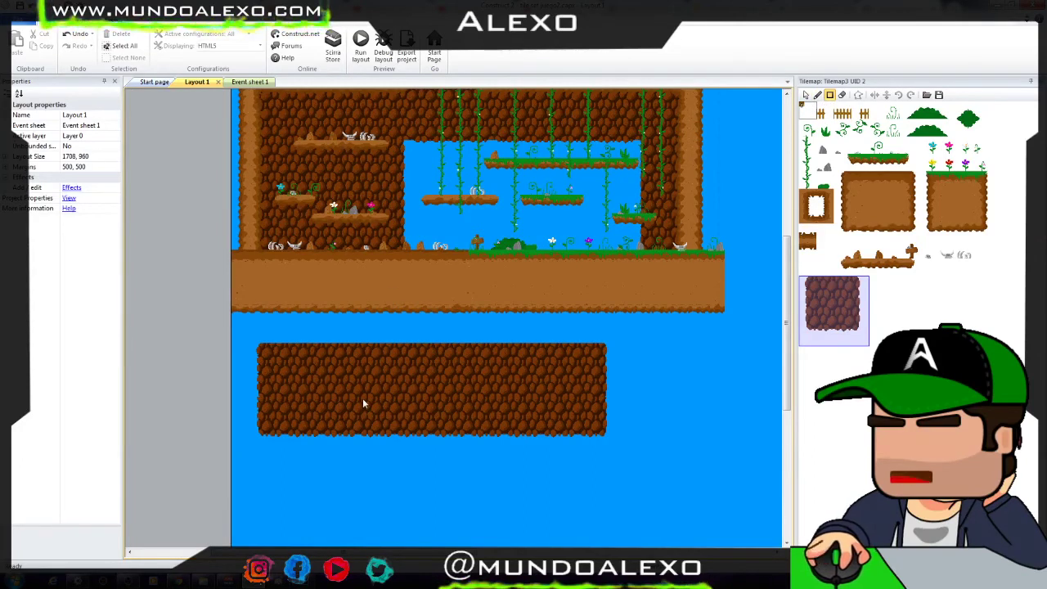
- Add a tall narrow rock column right of the rock rectangle, removing a stray tile
left_click(644, 353)
left_click_drag(647, 381, 656, 445)
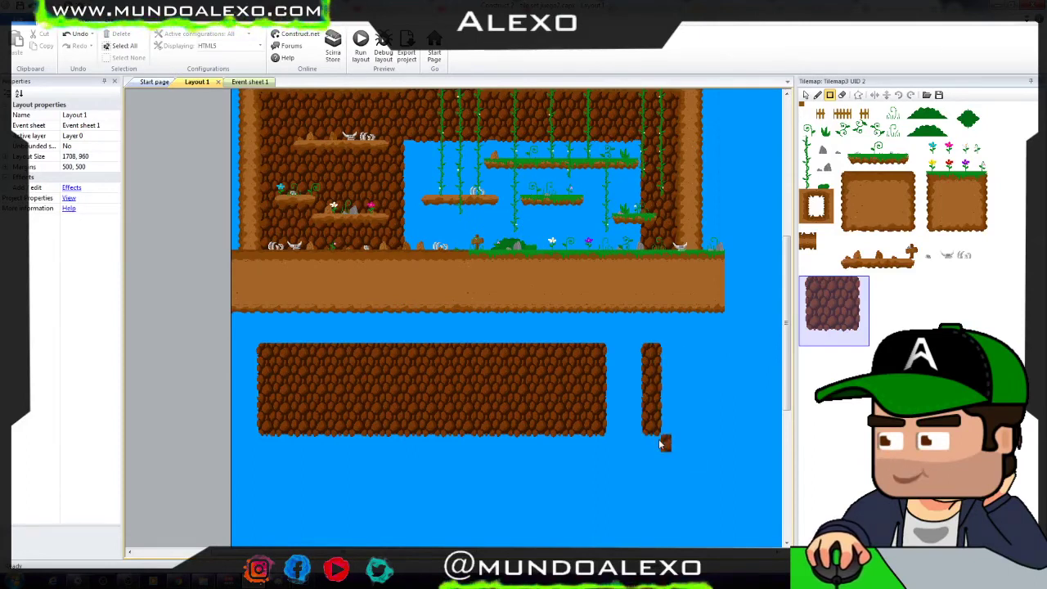
left_click(685, 354)
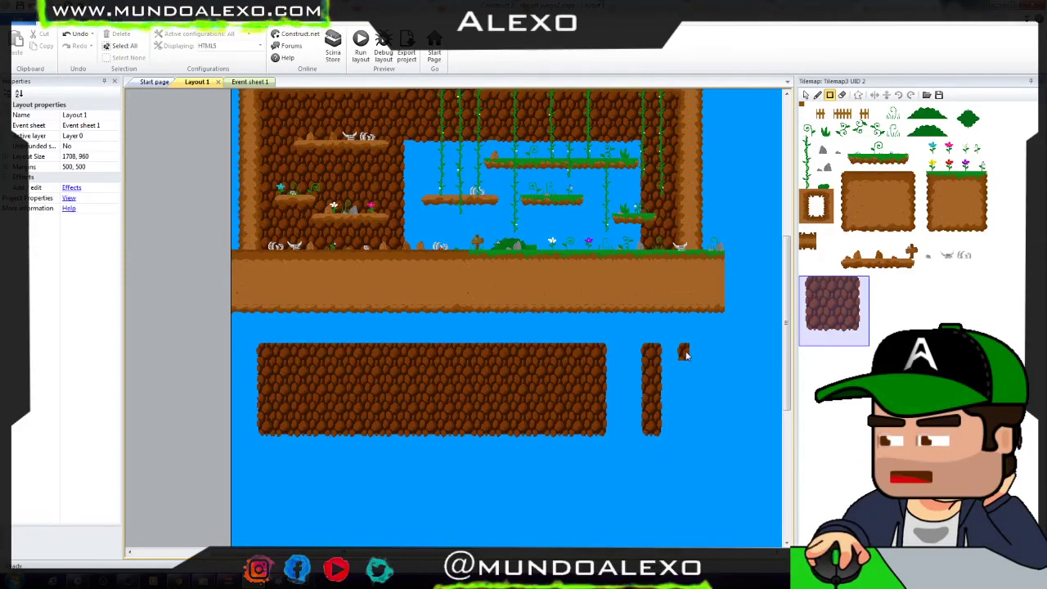
right_click(684, 354)
- Paint a wide dirt platform below the rocks and a grass-topped dirt block beside it
left_click_drag(849, 184, 914, 236)
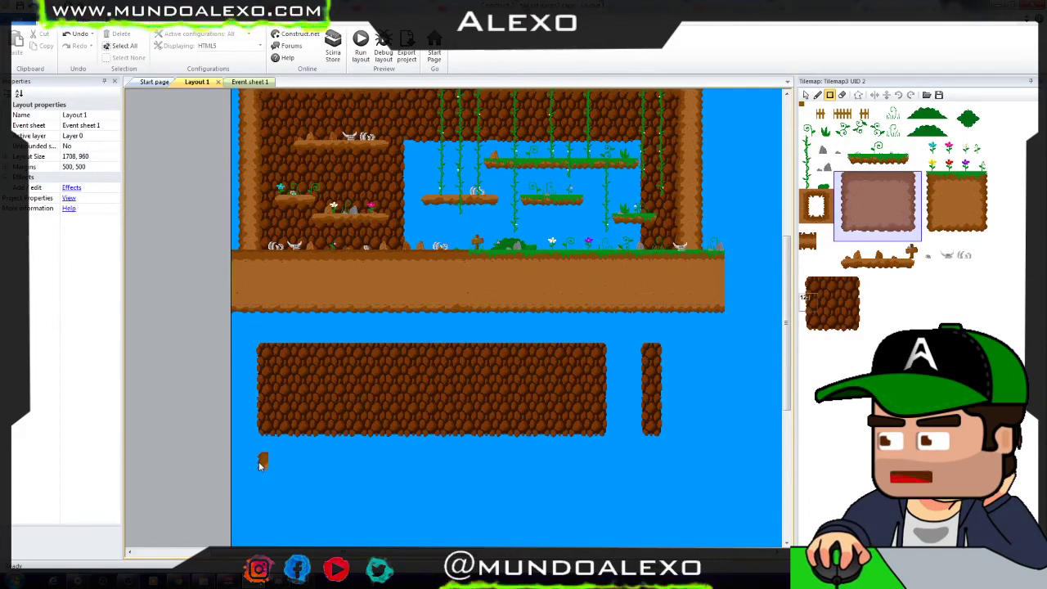
left_click_drag(260, 478, 599, 532)
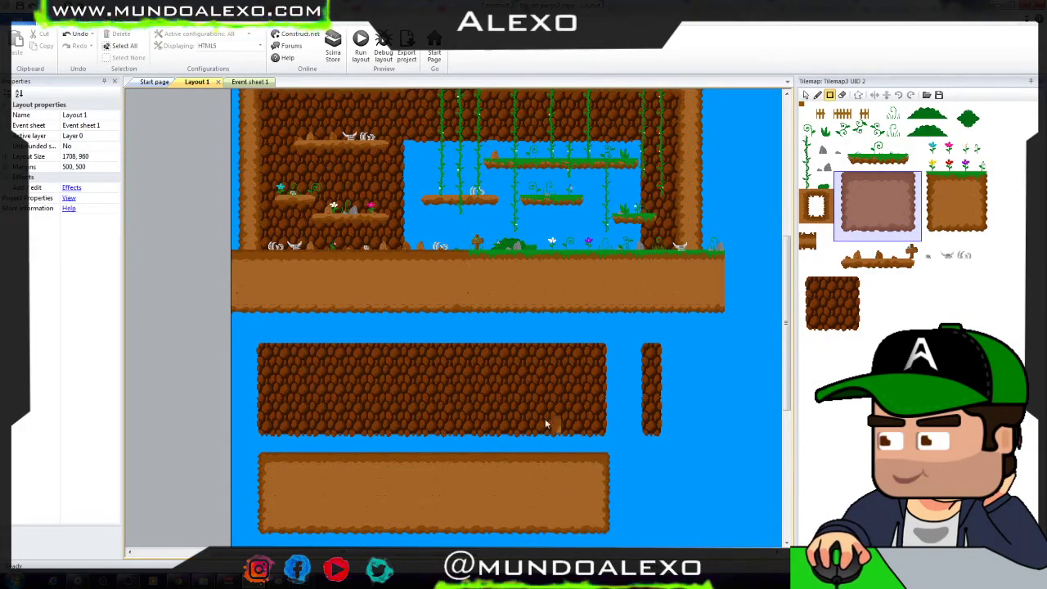
scroll(544, 418, "down", 1)
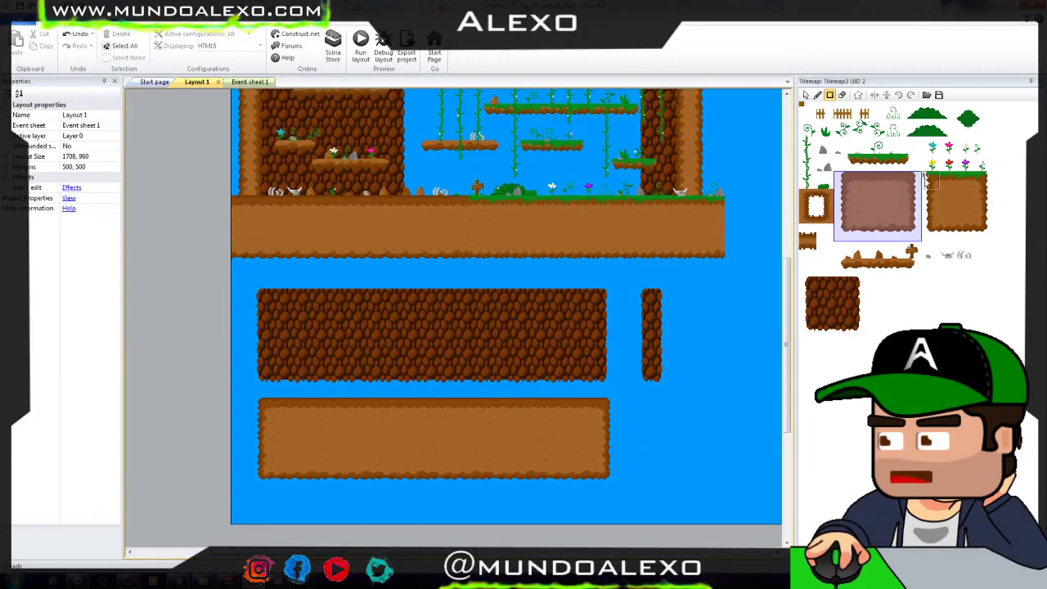
left_click_drag(925, 175, 987, 235)
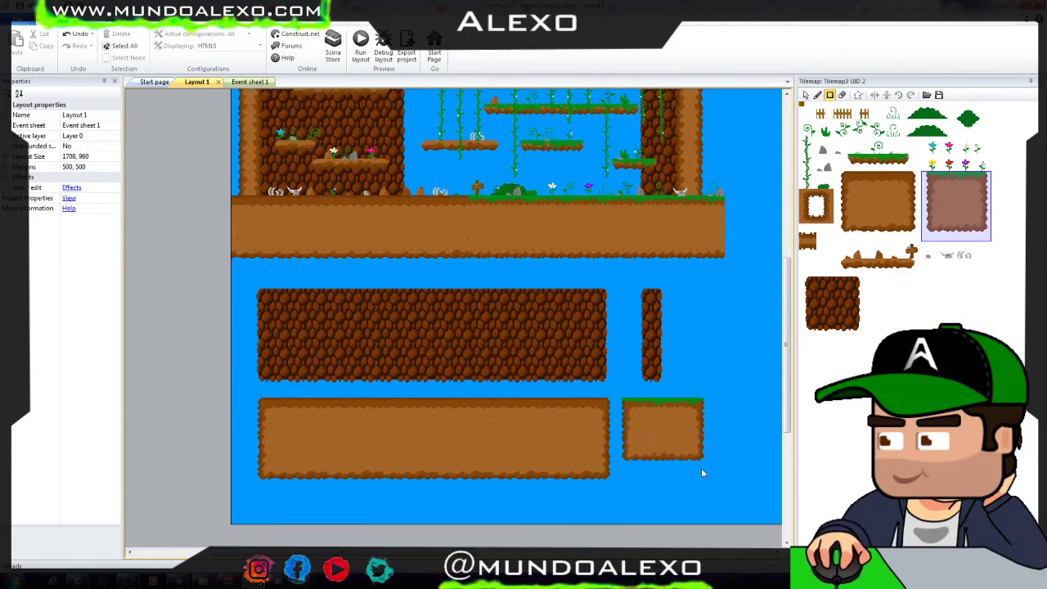
left_click_drag(632, 409, 728, 473)
- Stamp yellow flowers on the grass block, platform and rocks, plus one pink flower
left_click(930, 163)
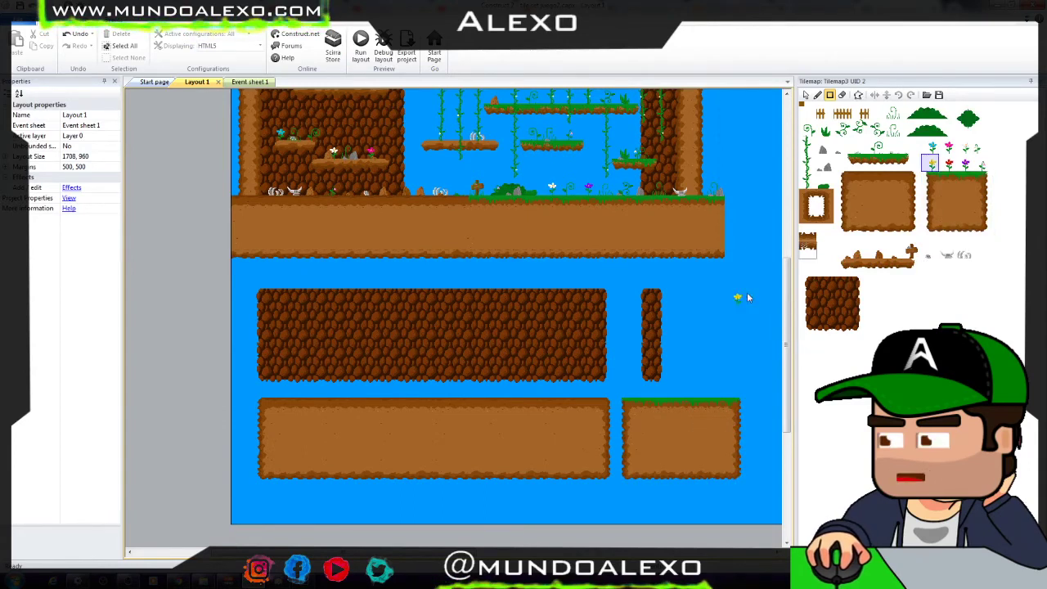
left_click(700, 387)
left_click(573, 391)
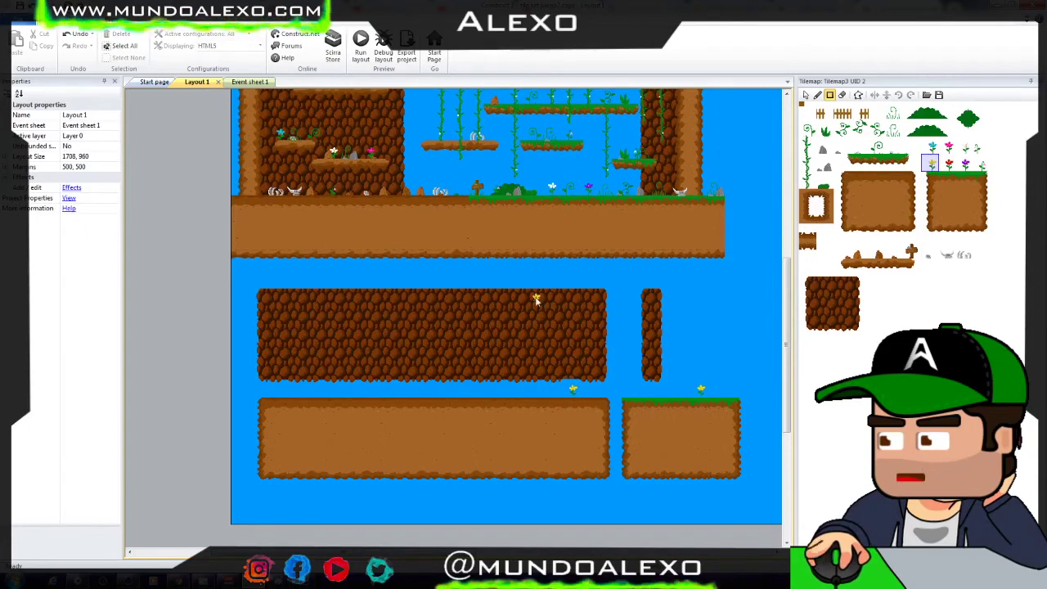
left_click(536, 280)
left_click(426, 280)
left_click(739, 245)
left_click(947, 148)
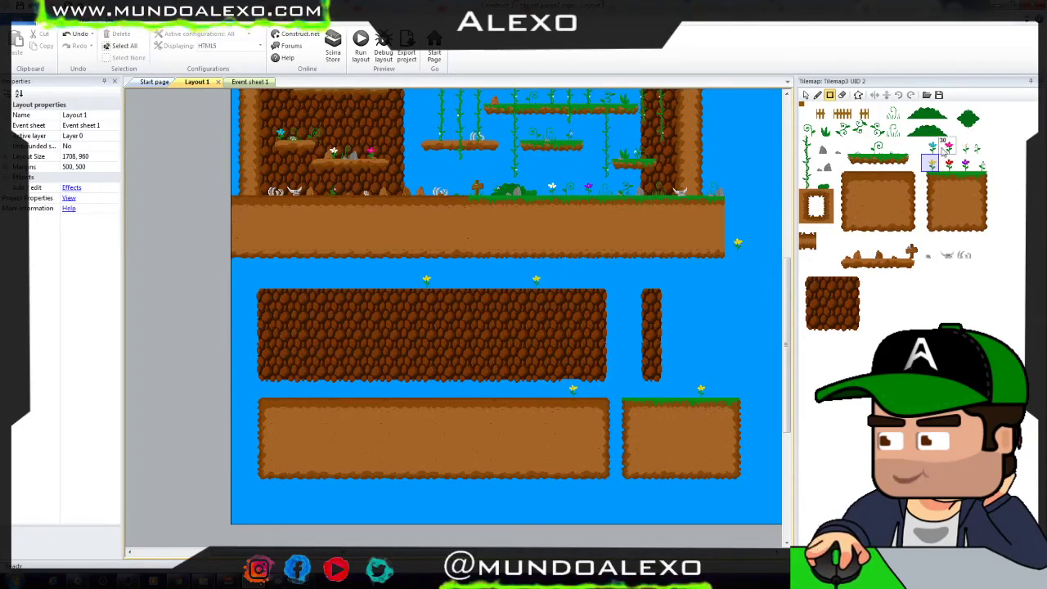
left_click(554, 281)
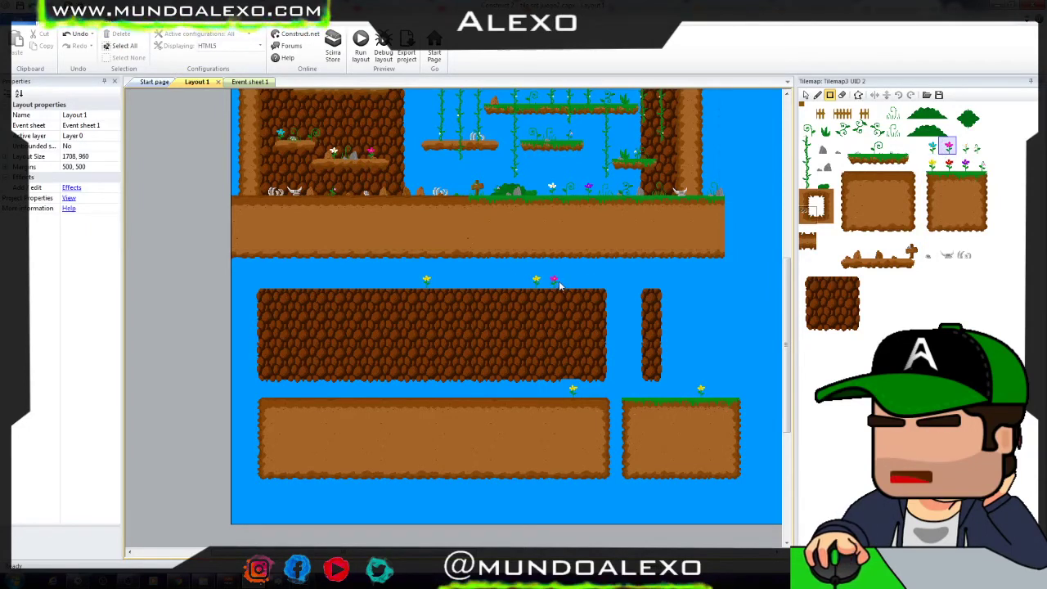
- Paint green bush strips along the upper ground and the lower dirt platform
double_click(913, 127)
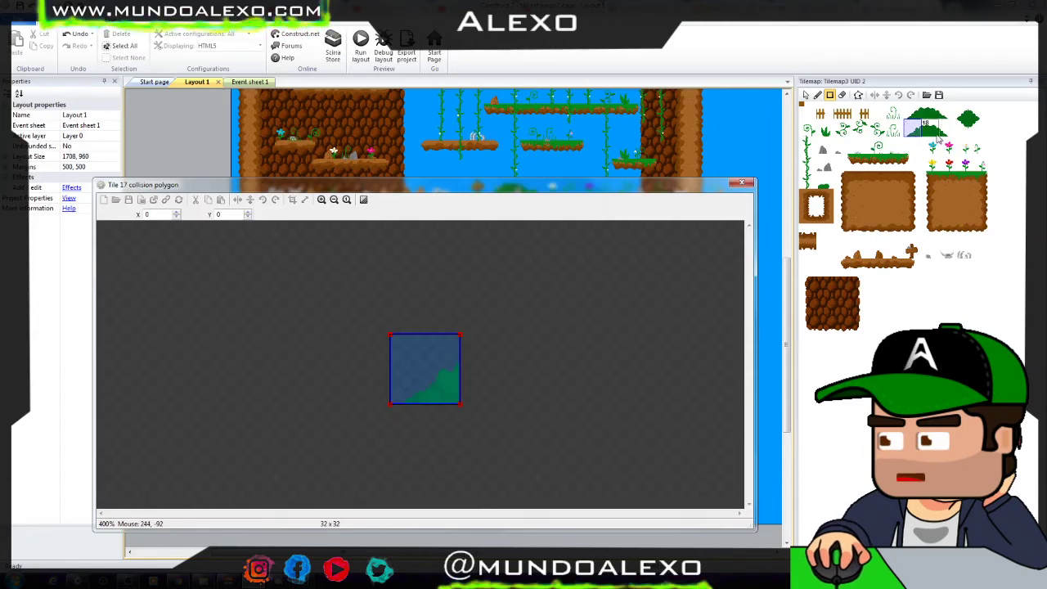
left_click(742, 183)
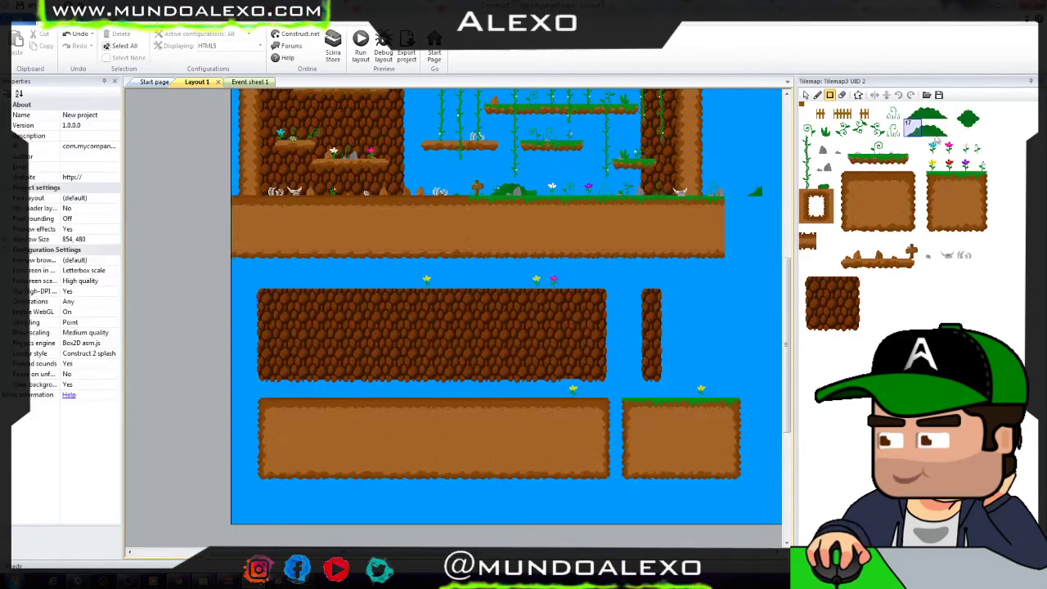
left_click_drag(918, 125, 949, 134)
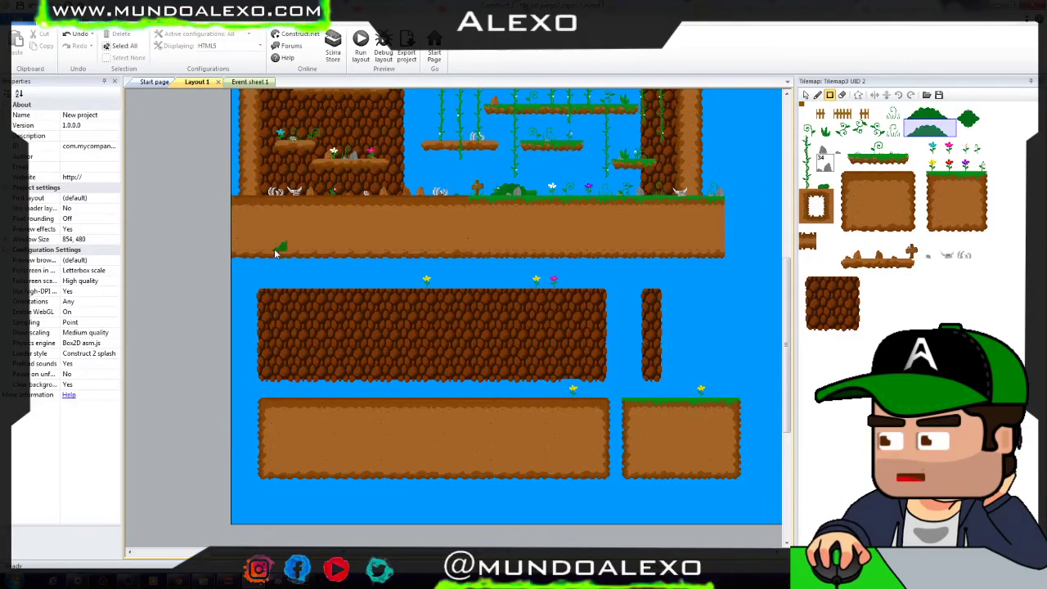
left_click_drag(317, 292, 353, 288)
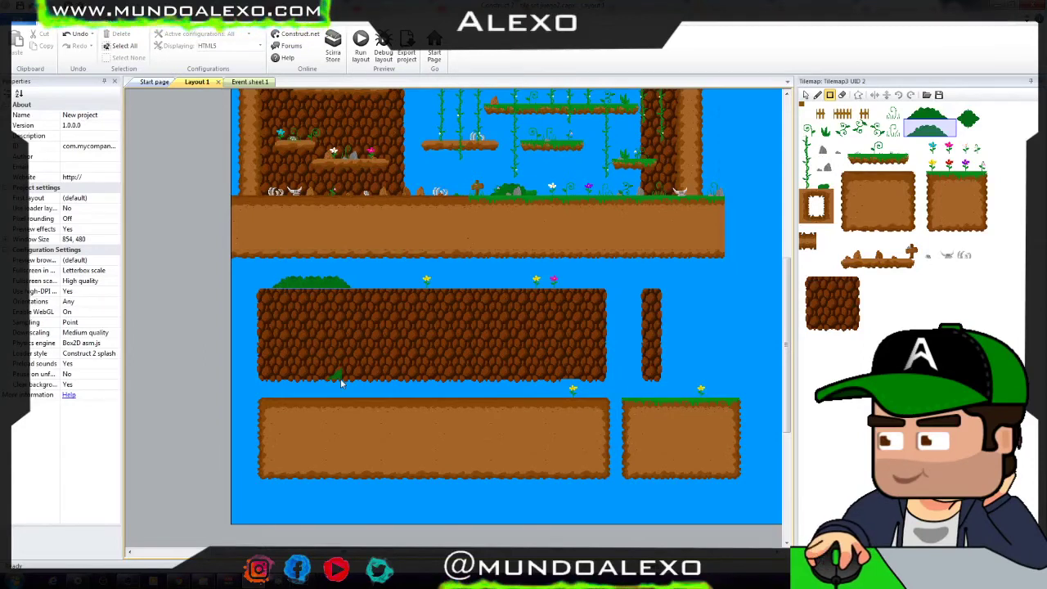
left_click_drag(338, 399, 479, 397)
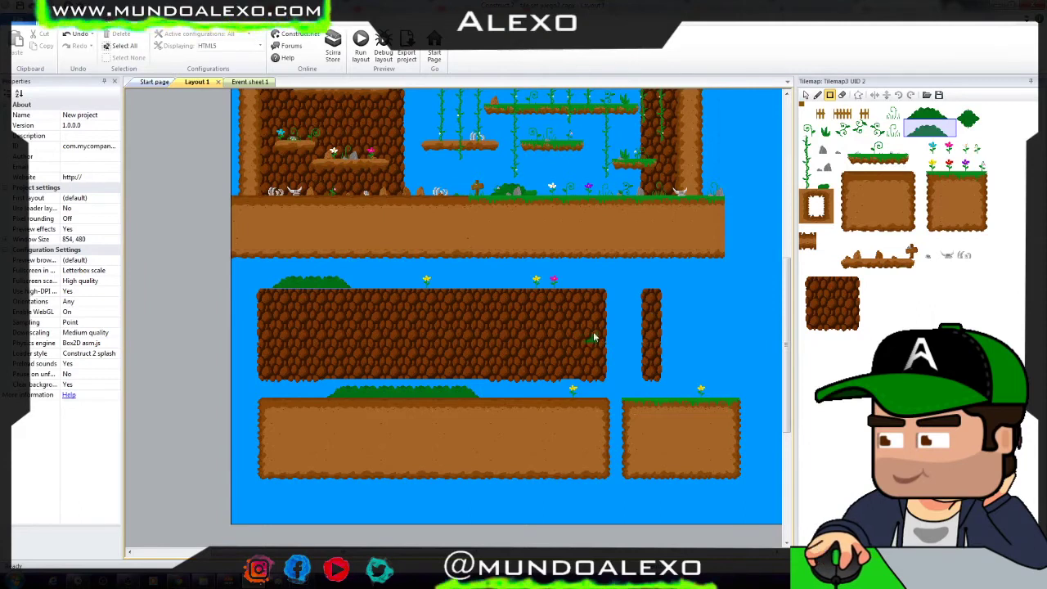
- Carve a tunnel through the middle rock platform
right_click_drag(571, 333, 296, 334)
right_click_drag(350, 314, 571, 314)
mouse_move(561, 354)
right_mouse_down()
mouse_move(577, 330)
mouse_move(310, 296)
mouse_move(630, 296)
mouse_move(476, 318)
right_mouse_up()
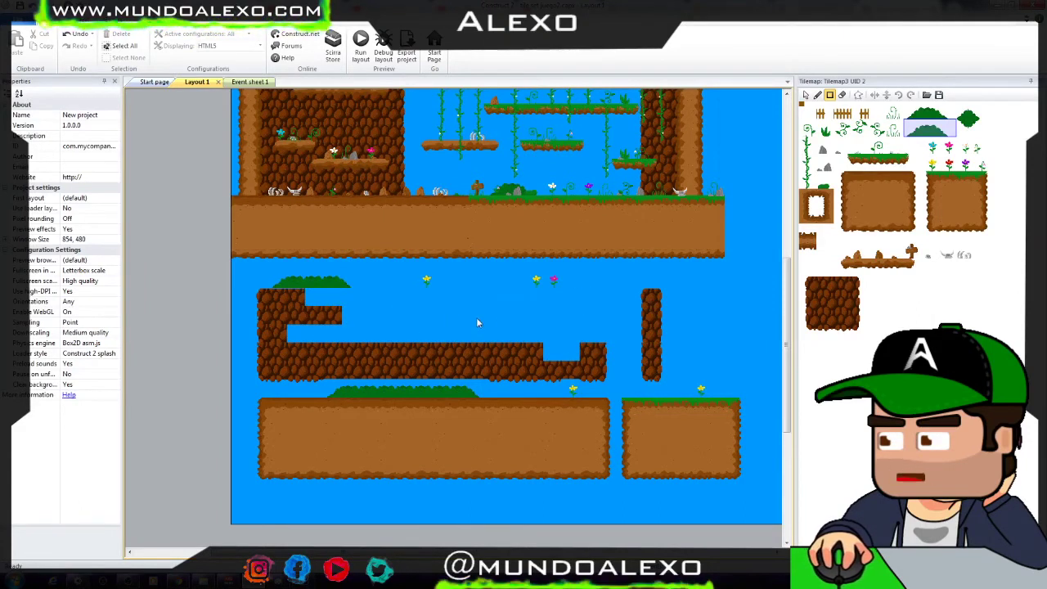
- Erase the floating pink flower, the rock platform's top and the right pillar
right_click(554, 280)
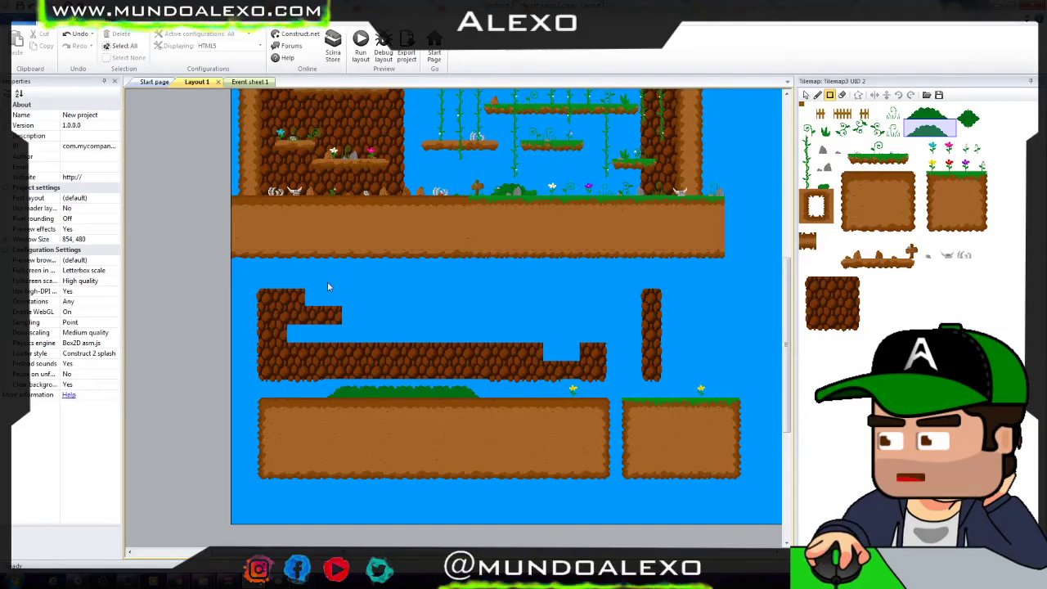
right_click_drag(328, 286, 438, 329)
right_click_drag(291, 312, 230, 346)
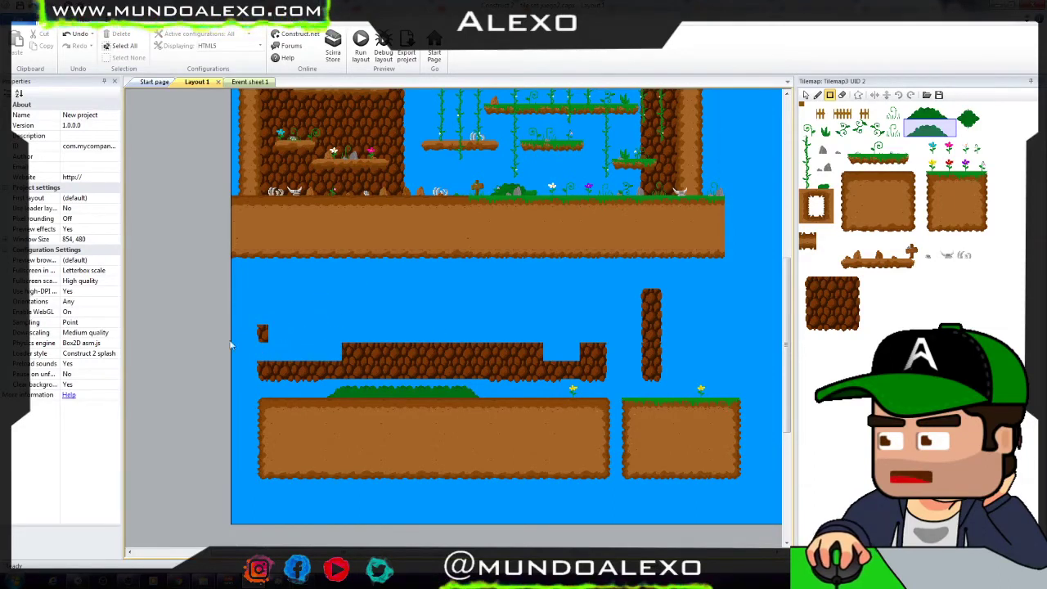
right_click_drag(368, 348, 637, 370)
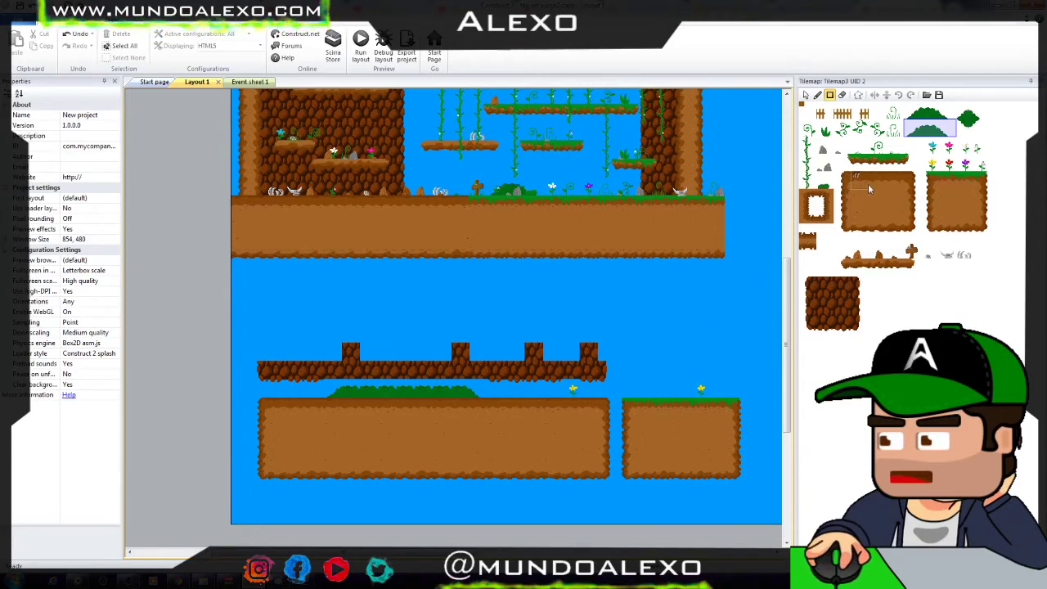
- Erase the remaining rock strip and the bushes on the lower-left dirt platform
left_click(823, 168)
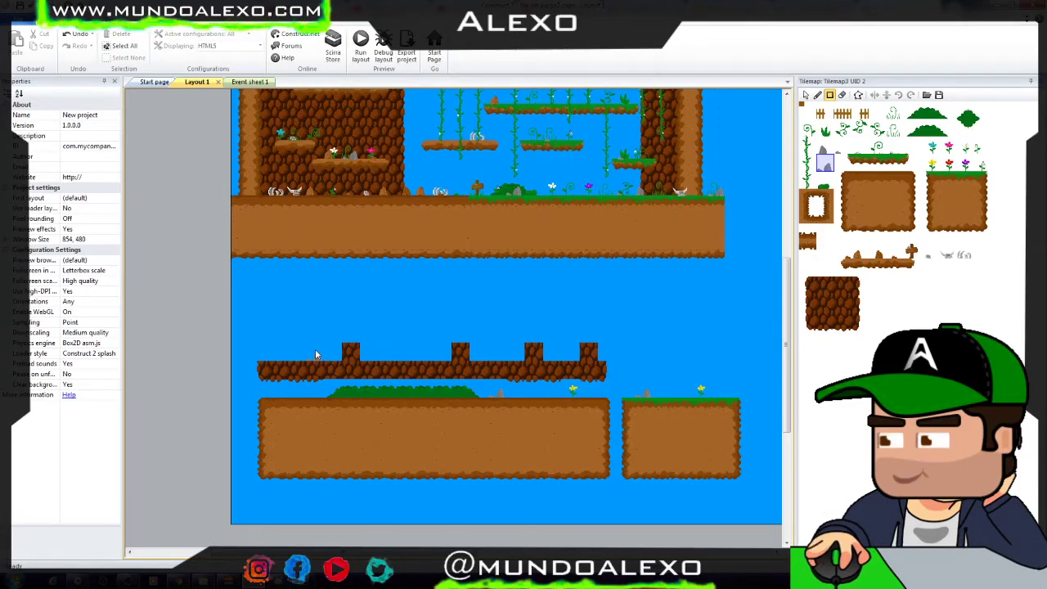
right_click_drag(265, 364, 609, 369)
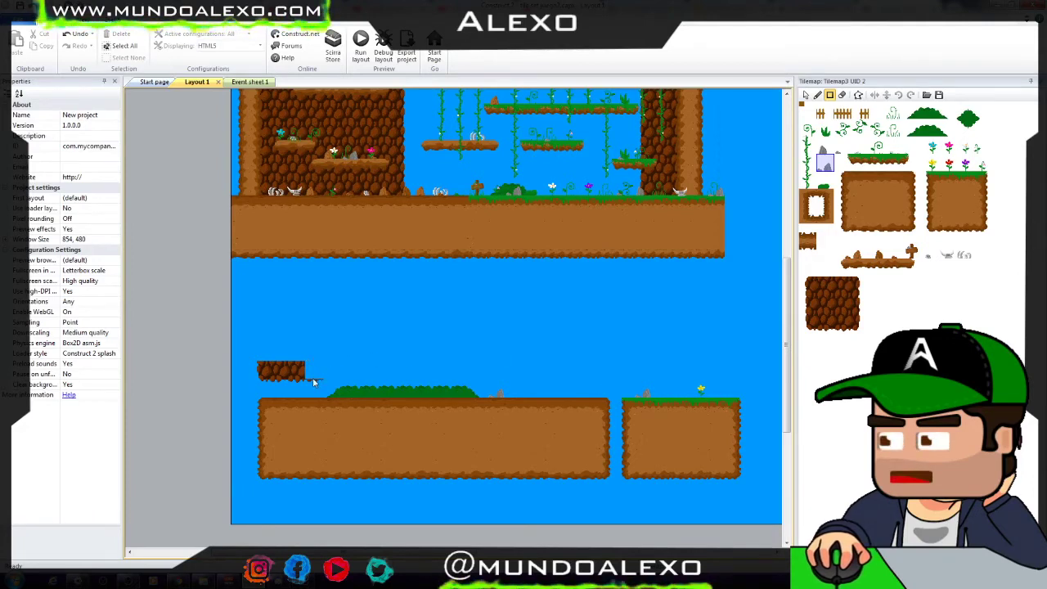
right_click_drag(313, 382, 285, 384)
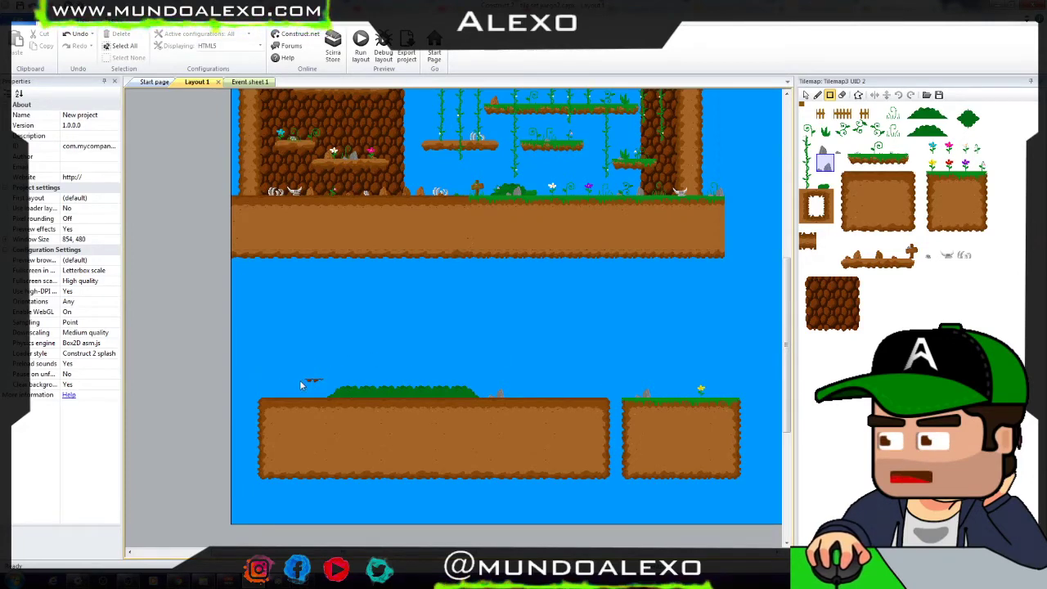
right_click_drag(324, 395, 514, 395)
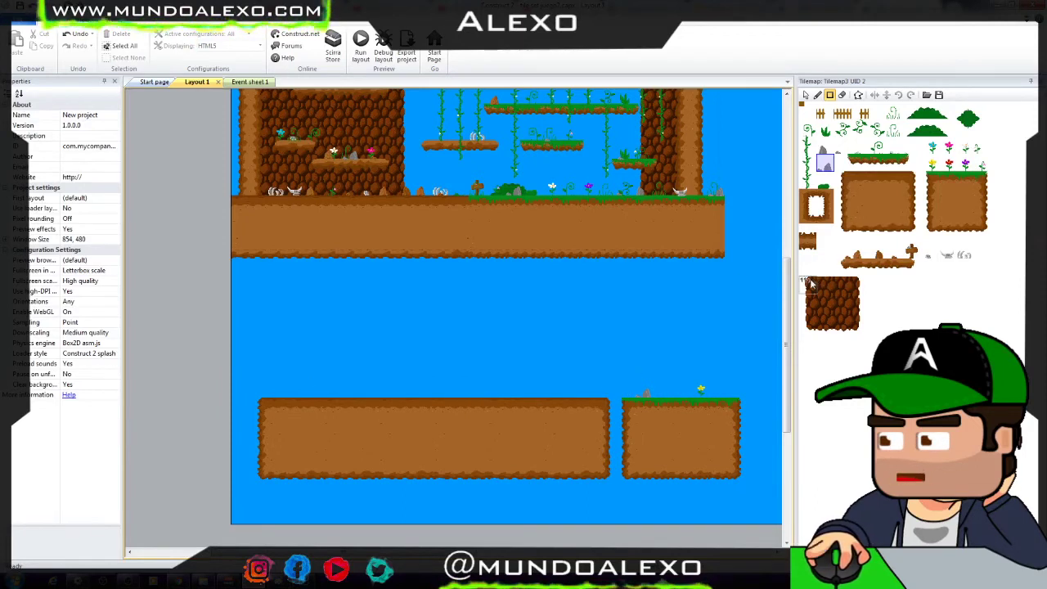
mouse_move(801, 277)
left_mouse_down()
mouse_move(858, 327)
mouse_move(861, 344)
left_mouse_up()
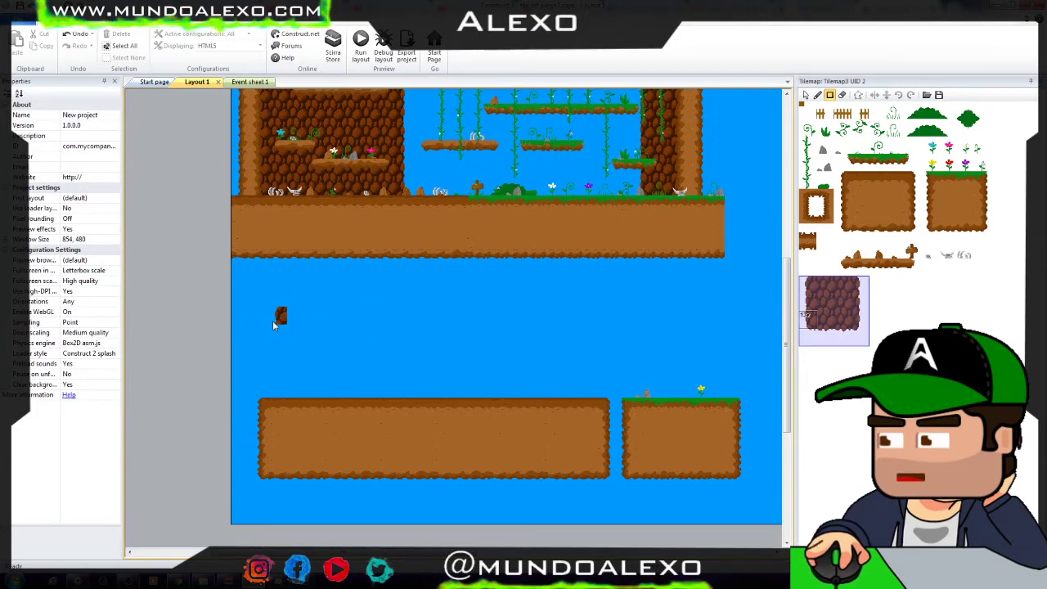
- Paint a rock block in the cleared area and a floating grass ledge
left_click_drag(269, 319, 331, 370)
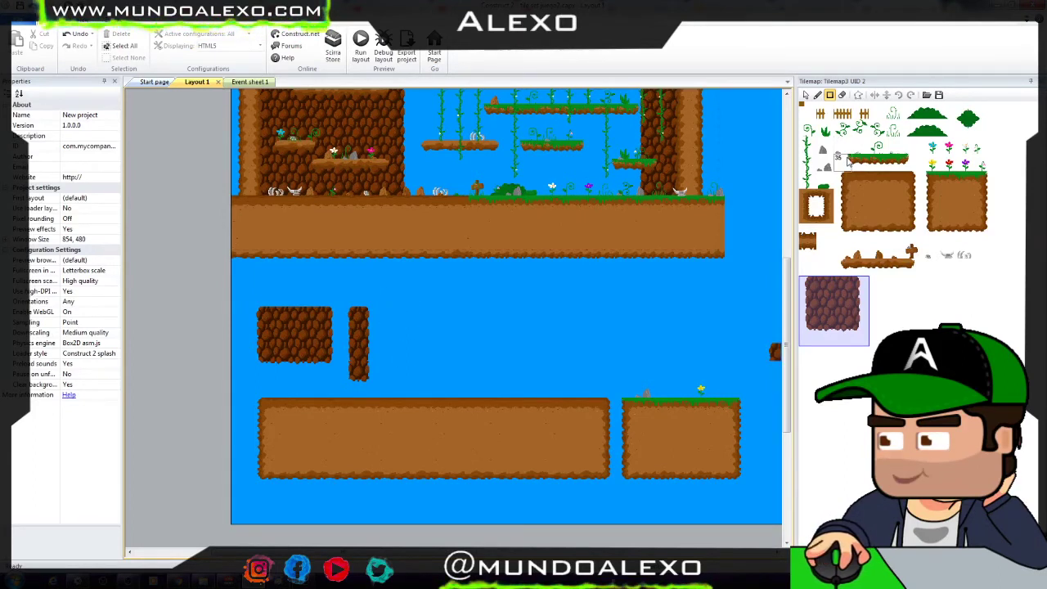
left_click_drag(847, 161, 917, 166)
left_click(875, 164)
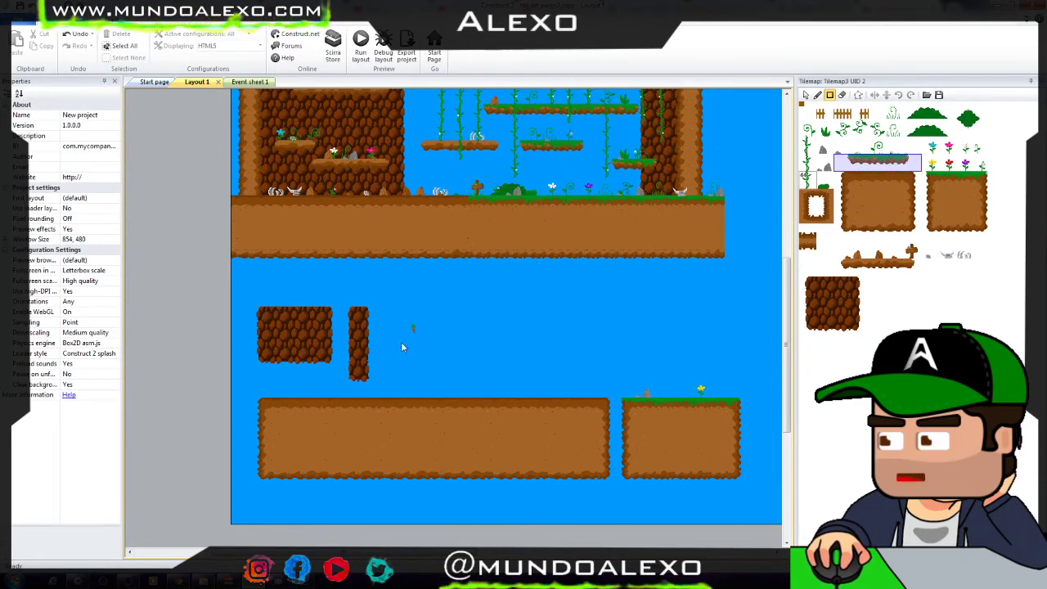
left_click(408, 314)
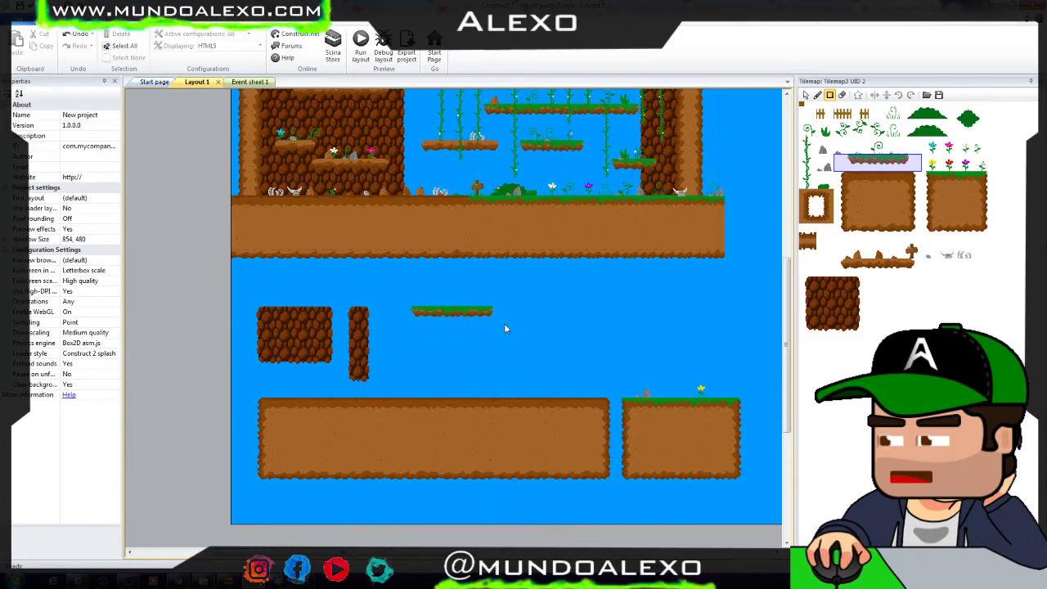
- Place two small vine sprouts on the floating grass ledge
left_click(877, 147)
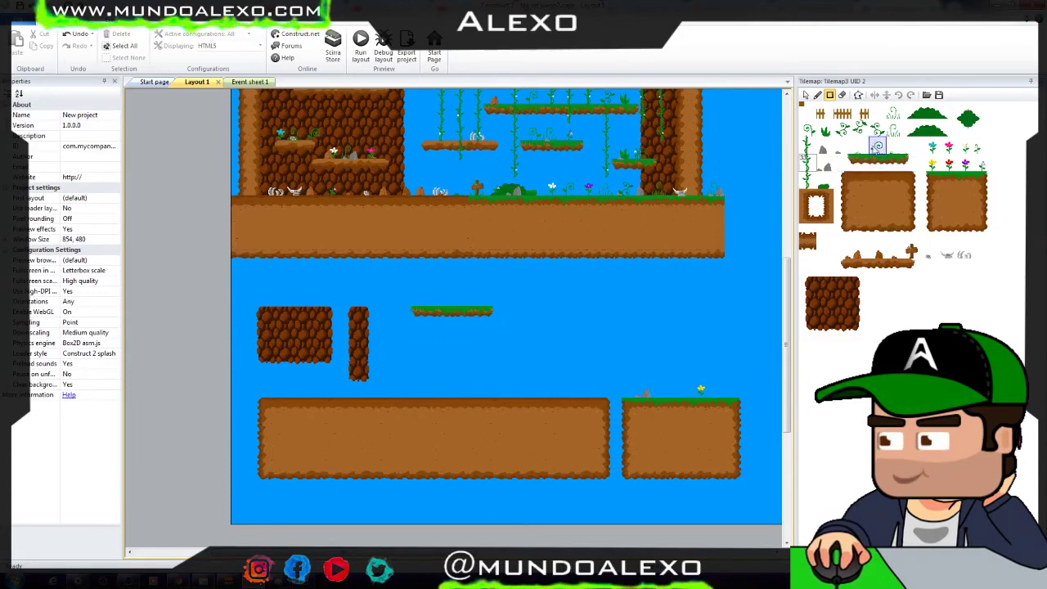
left_click(436, 294)
left_click(479, 296)
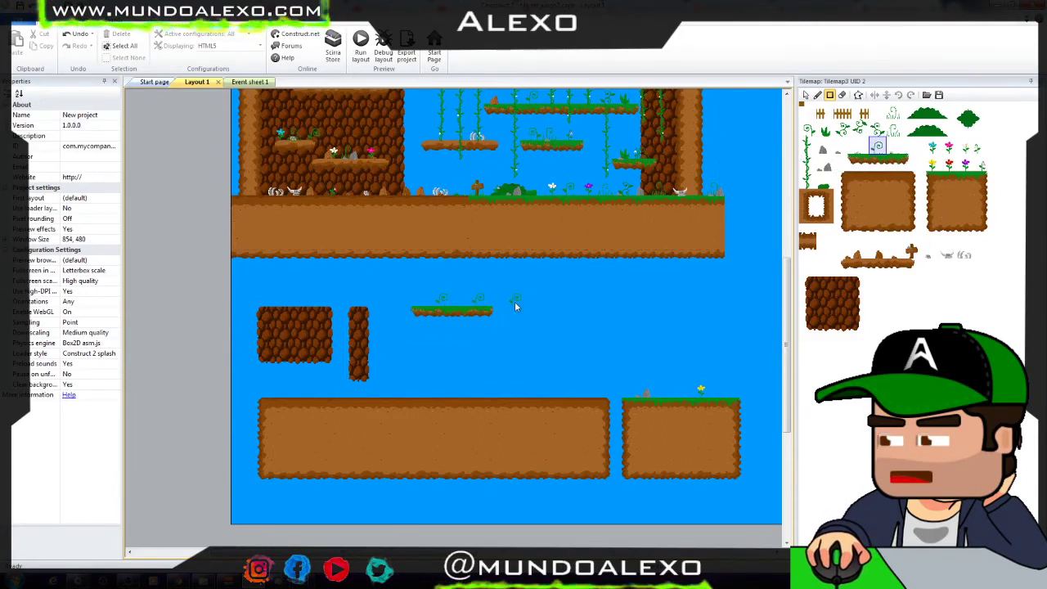
- Run Layout 1 as a browser preview to test the jungle level
scroll(515, 301, "up", 2)
scroll(515, 305, "up", 2)
scroll(362, 278, "down", 1)
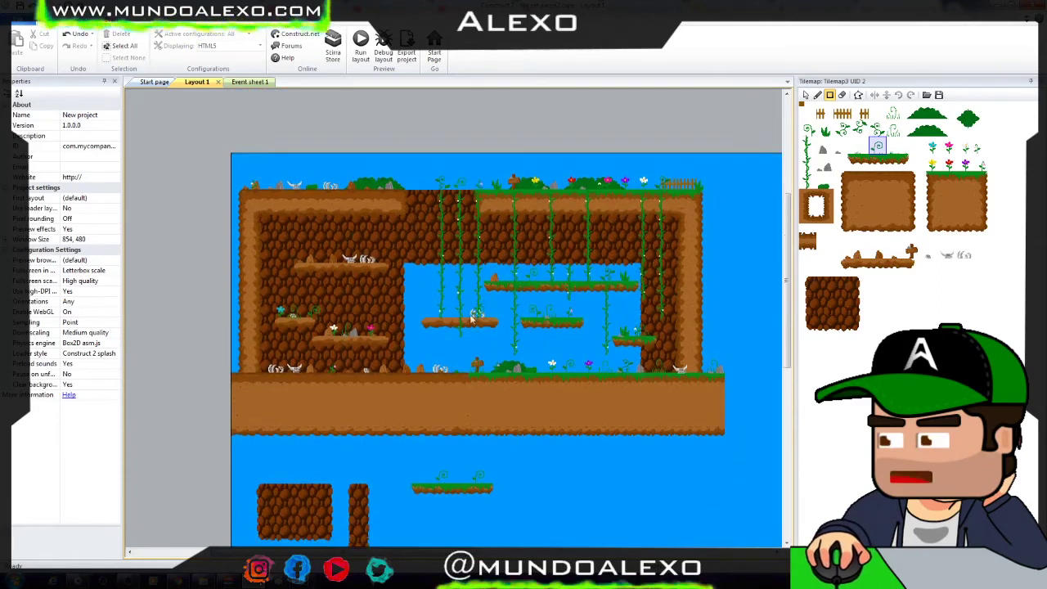
scroll(429, 414, "down", 1)
scroll(429, 390, "down", 2)
scroll(438, 376, "up", 2)
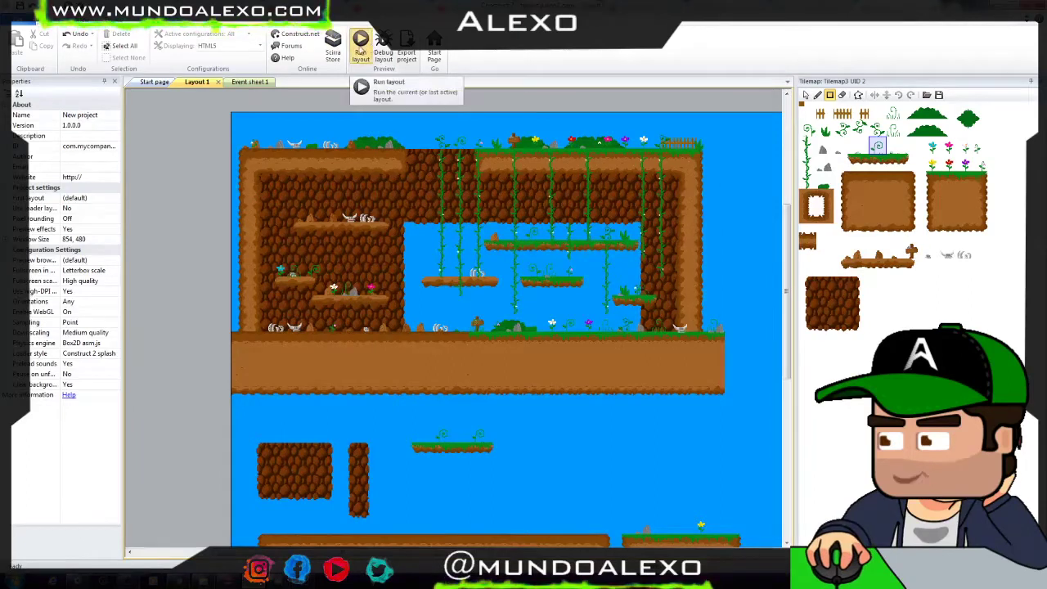
left_click(360, 40)
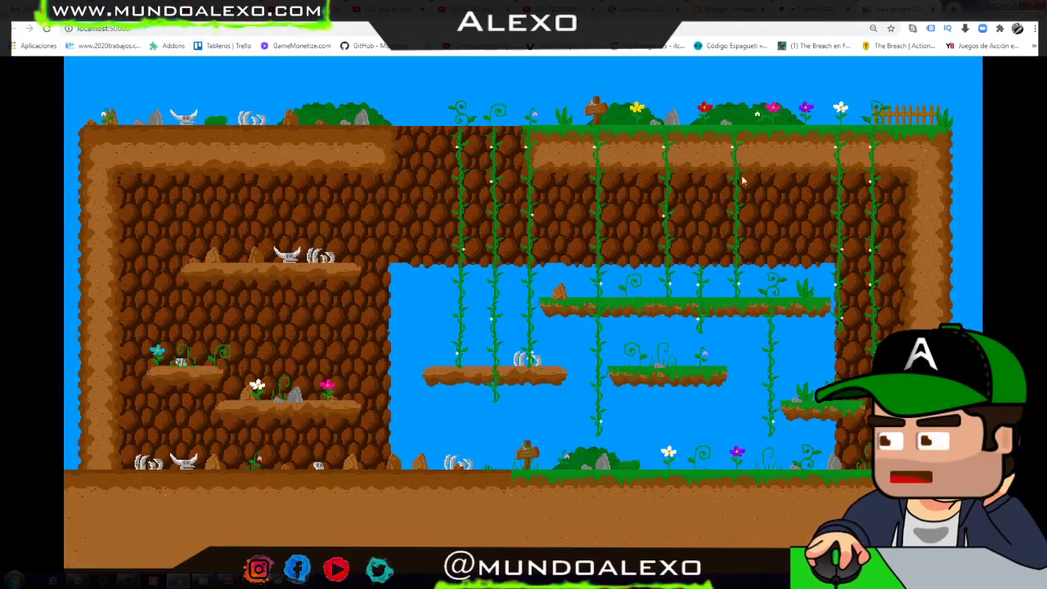
- On the tileset blog post, enlarge the example jungle level image, then close it
left_click(818, 11)
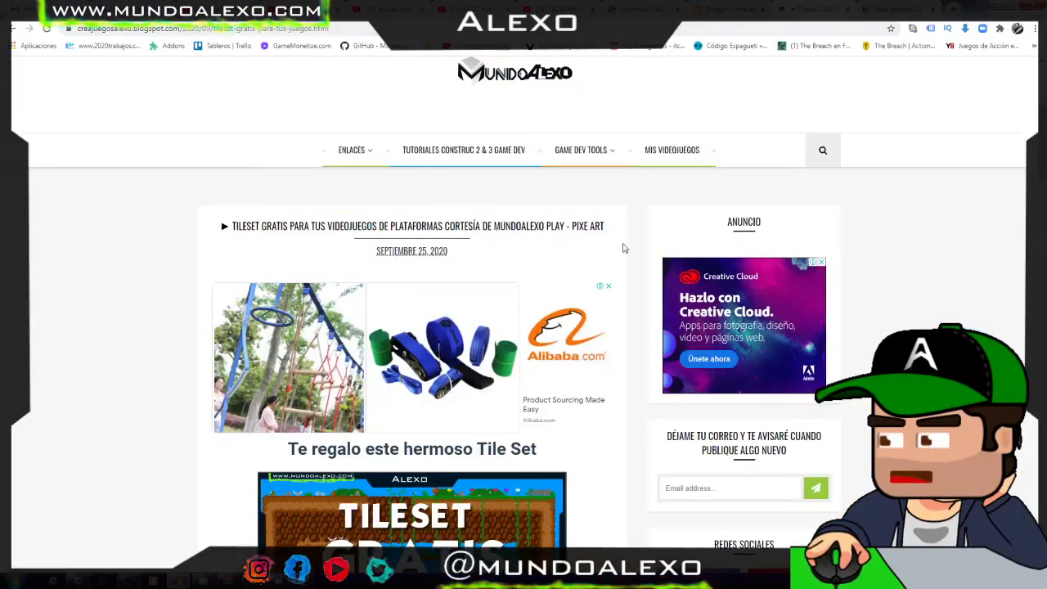
scroll(170, 319, "up", 4)
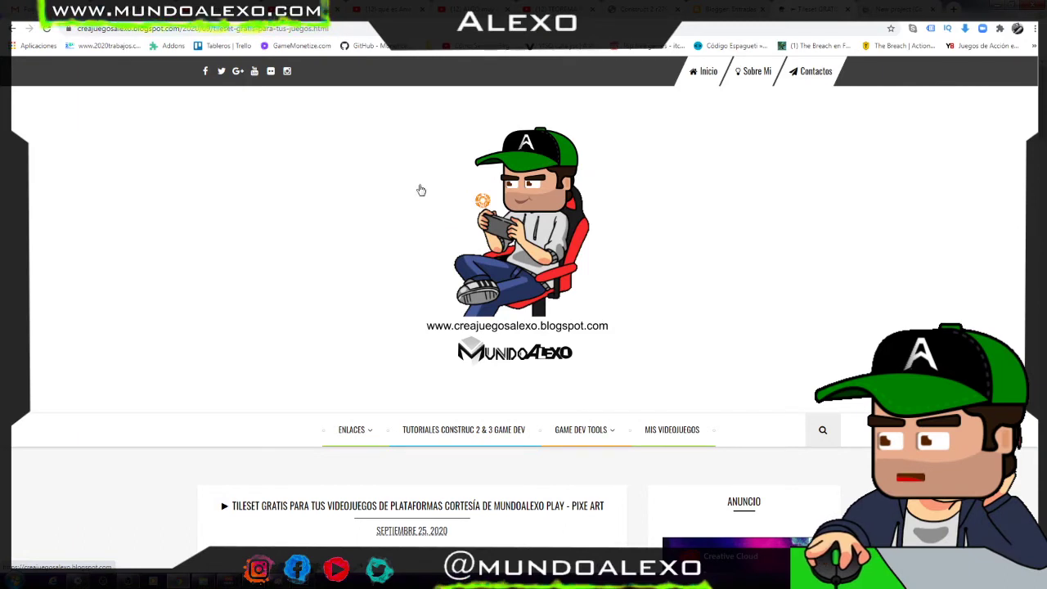
scroll(252, 353, "down", 2)
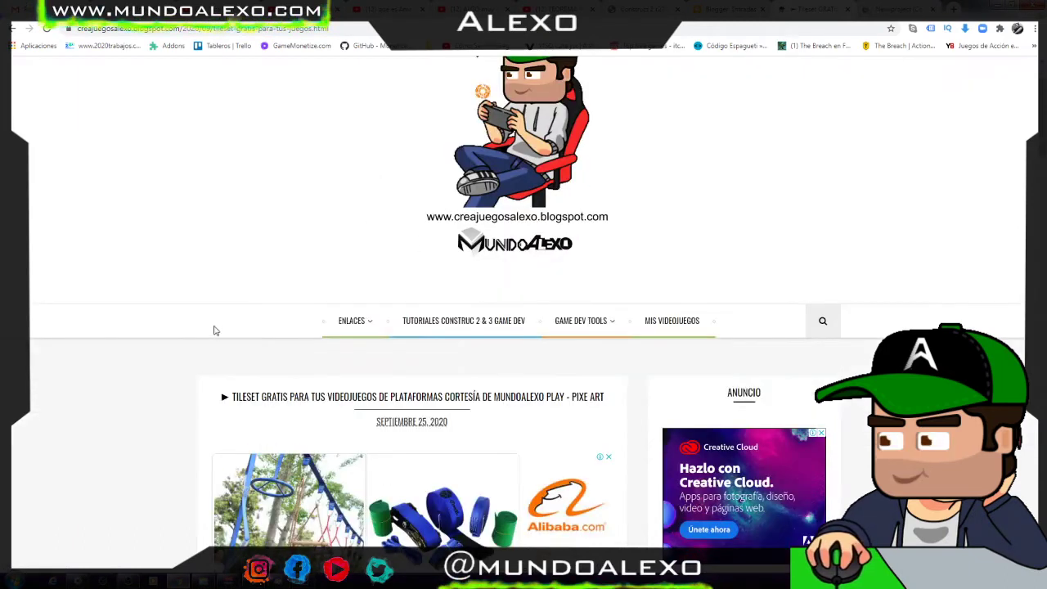
scroll(215, 331, "down", 2)
scroll(183, 315, "up", 5)
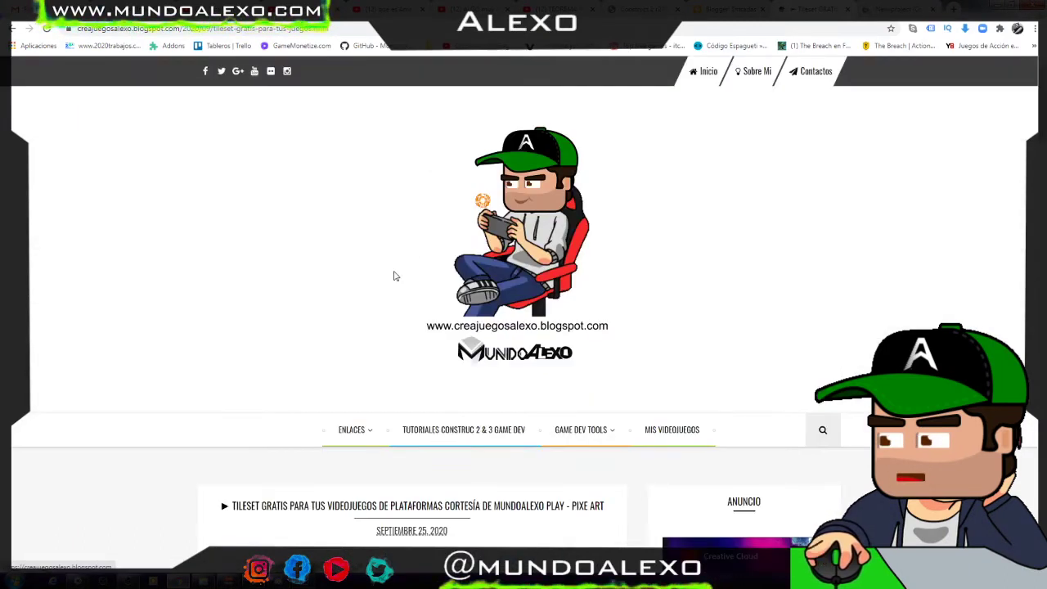
scroll(385, 282, "down", 4)
scroll(194, 280, "down", 2)
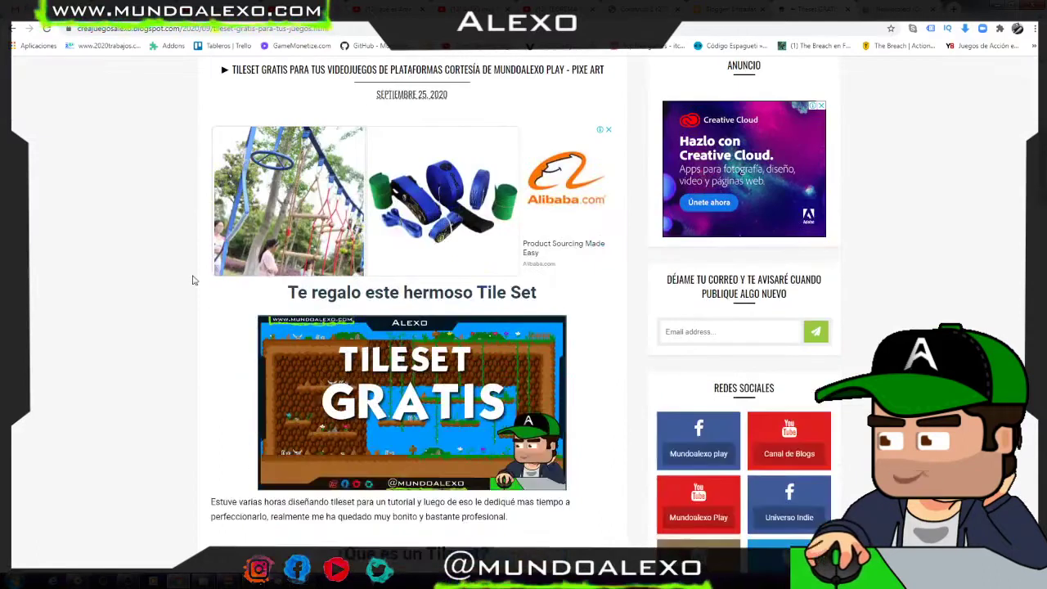
scroll(194, 280, "down", 2)
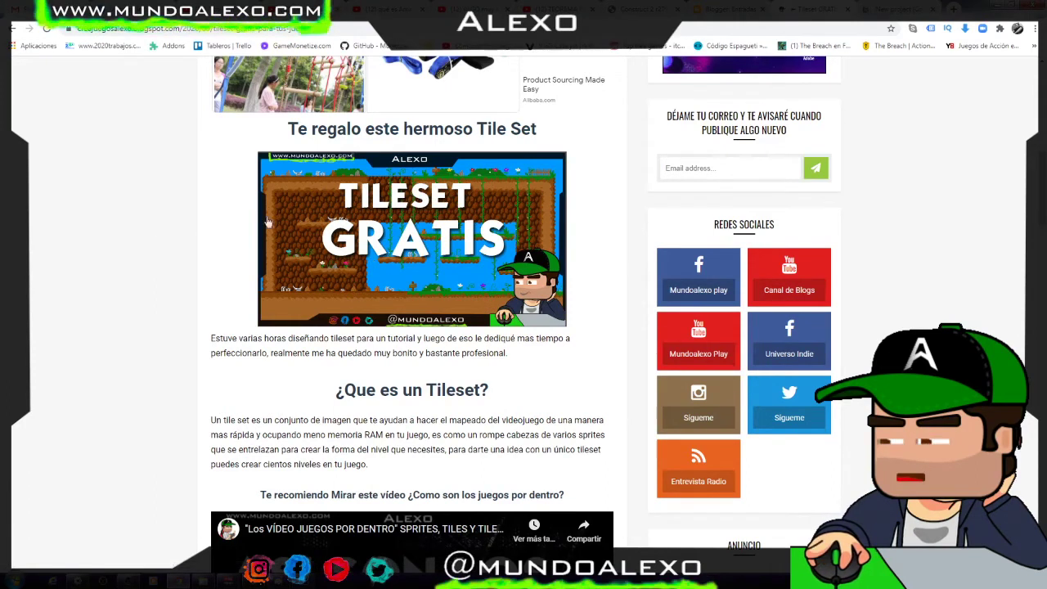
scroll(324, 219, "down", 2)
scroll(323, 219, "up", 3)
scroll(331, 232, "down", 2)
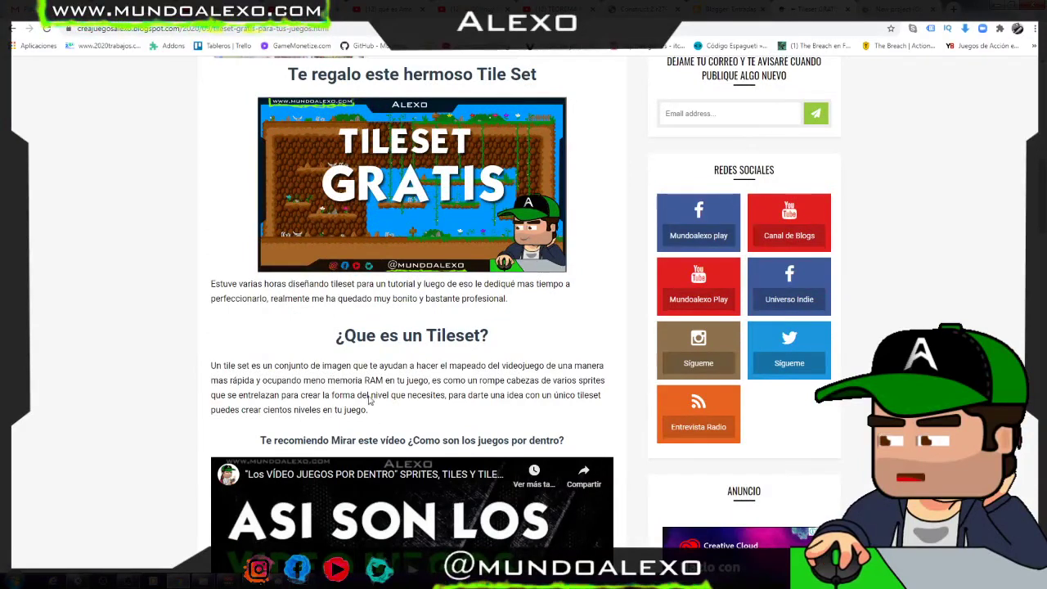
scroll(368, 398, "down", 4)
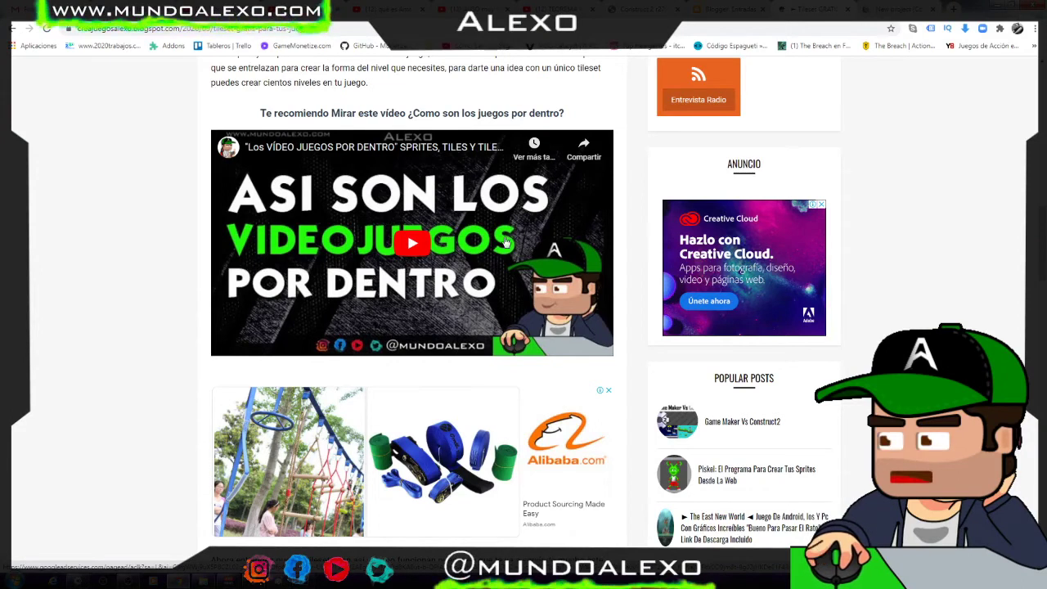
scroll(324, 210, "down", 2)
scroll(319, 215, "down", 2)
scroll(316, 219, "down", 1)
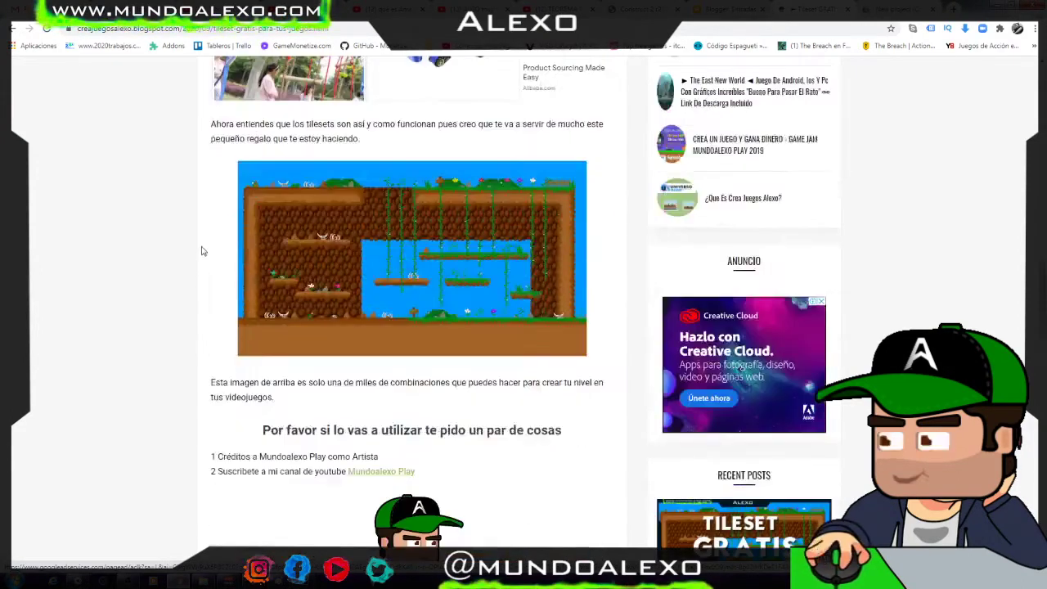
left_click(377, 271)
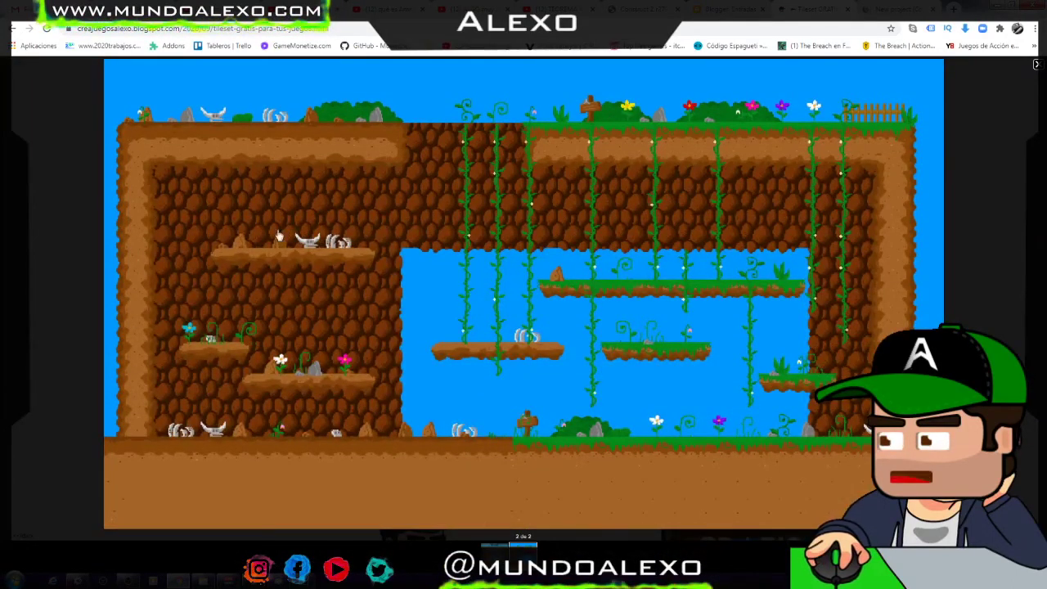
left_click(69, 193)
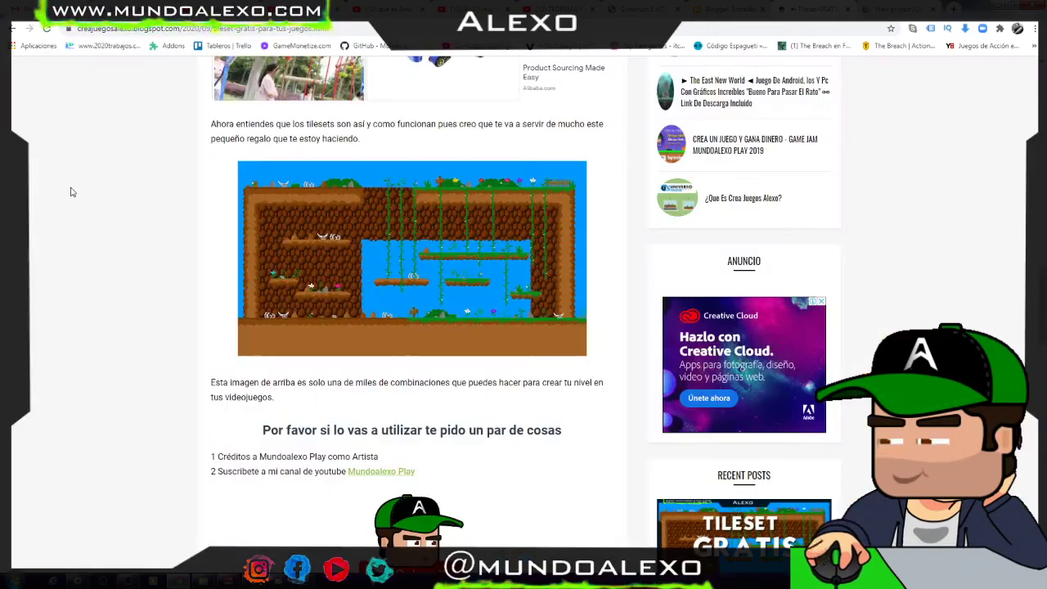
- Scroll down the post and open the Mundoalexo Play YouTube subscribe link
scroll(325, 243, "down", 2)
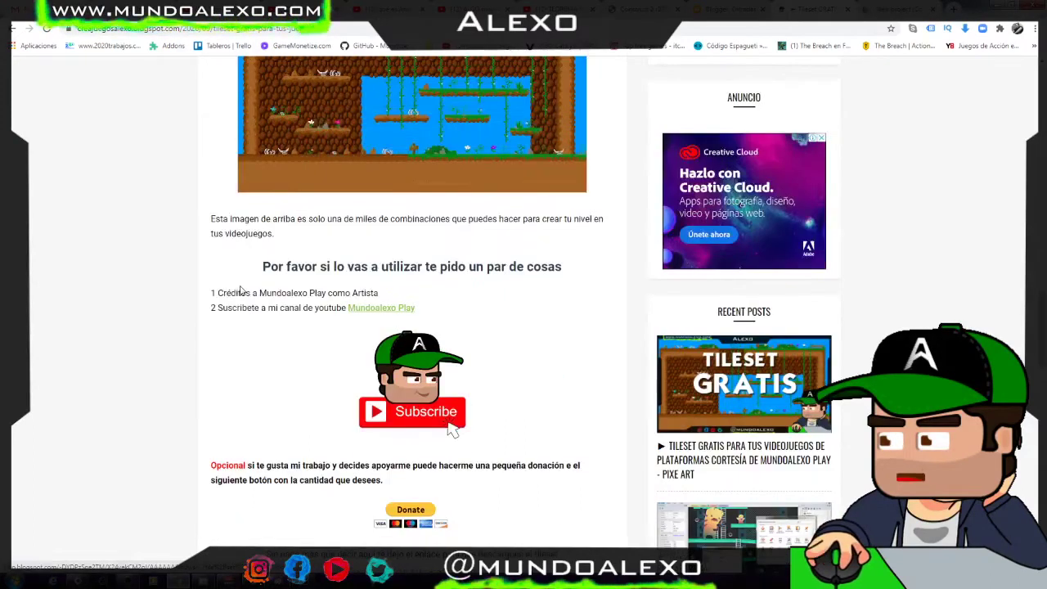
scroll(242, 291, "down", 1)
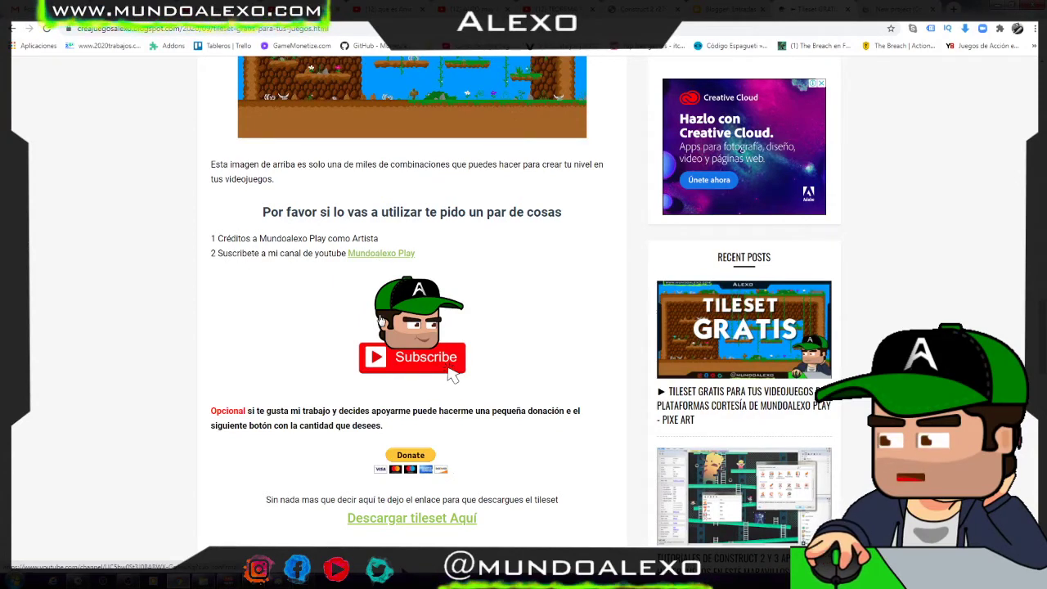
left_click(415, 332)
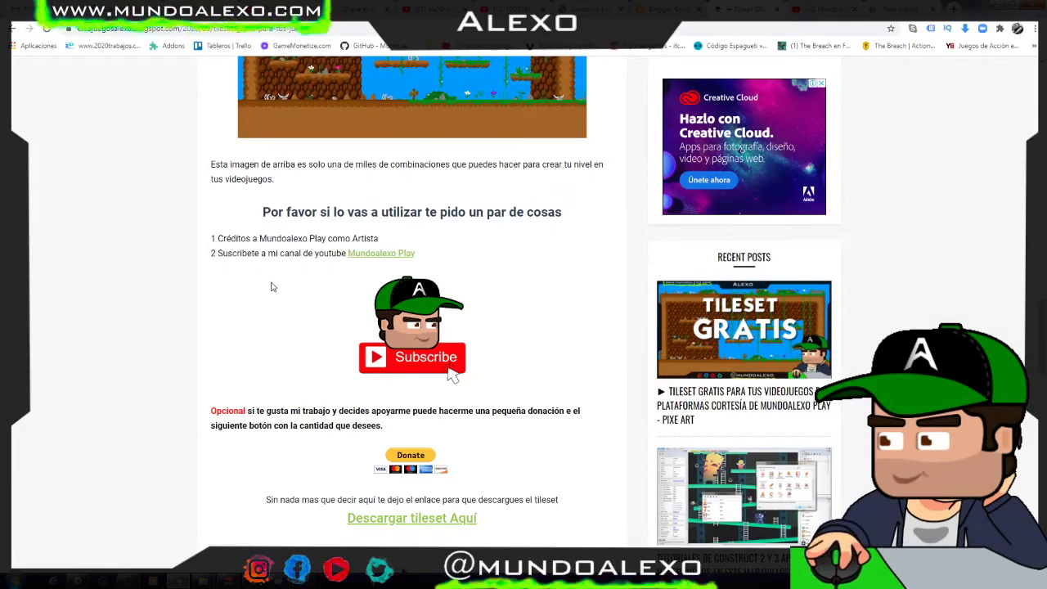
- Back on the post, highlight the donation sentence and open the PayPal donation page
scroll(246, 279, "down", 1)
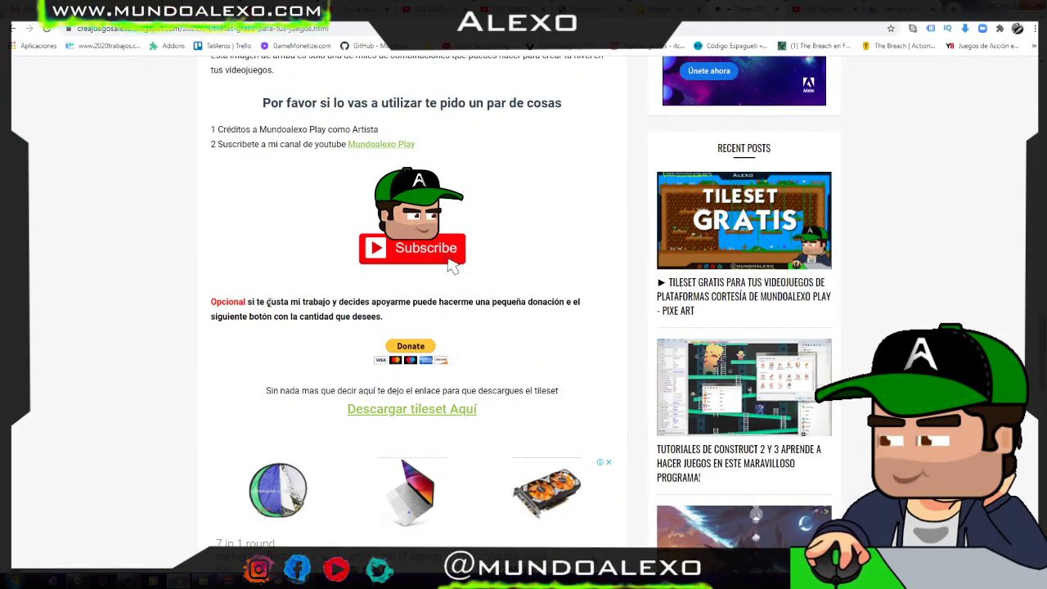
left_click_drag(329, 302, 512, 302)
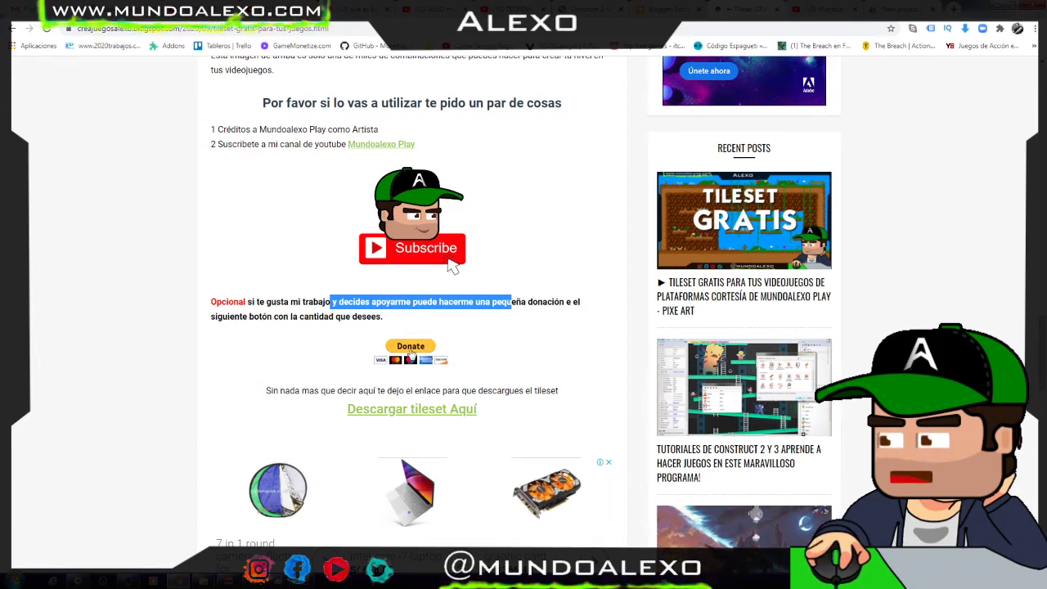
left_click(408, 348)
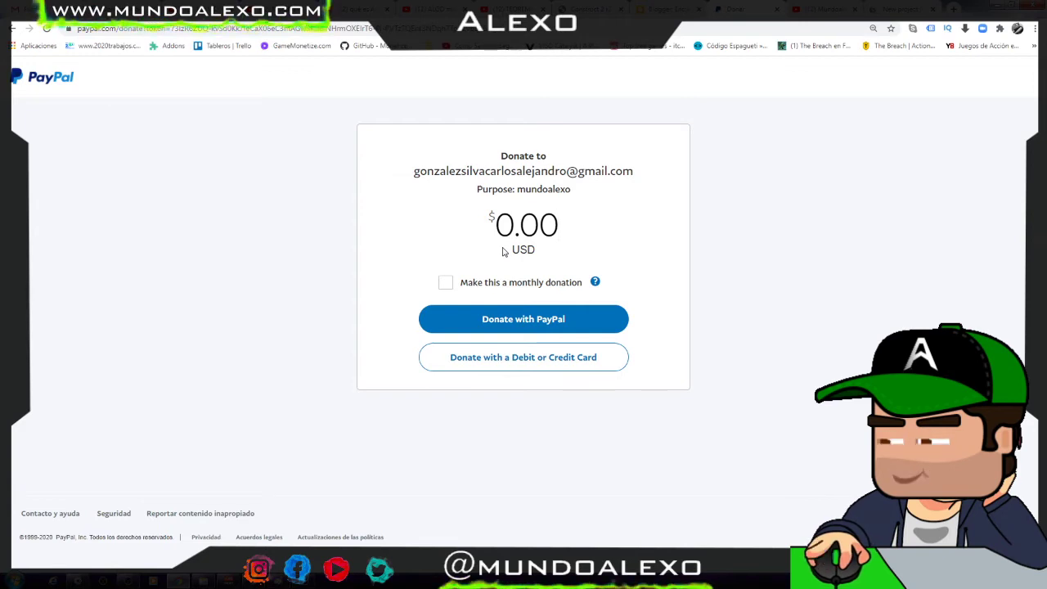
- Correct the PayPal donation amount to 1.00 USD, then go back to the tileset blog post
type("5")
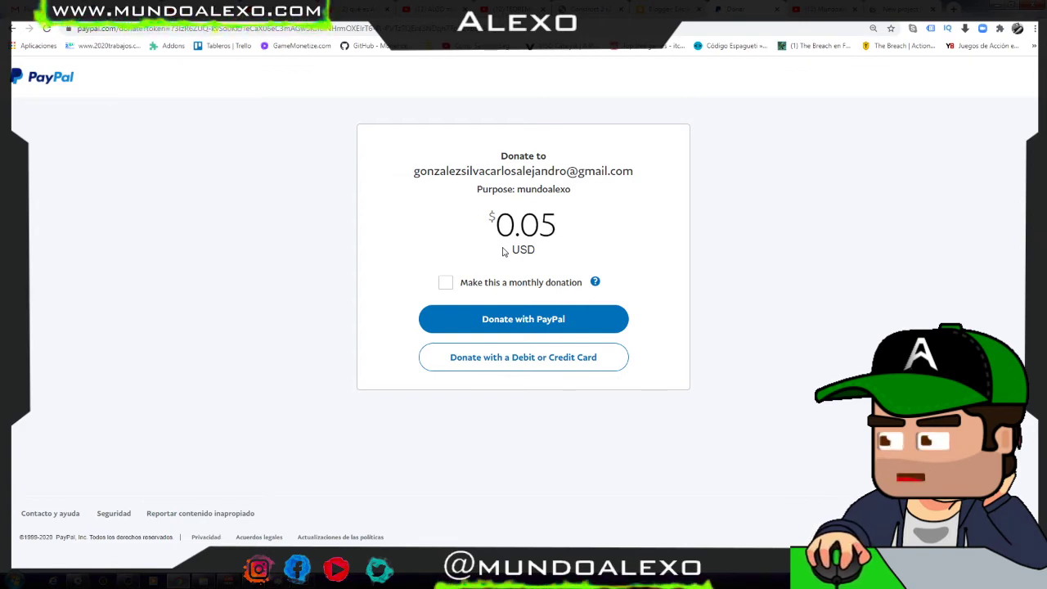
key("Left")
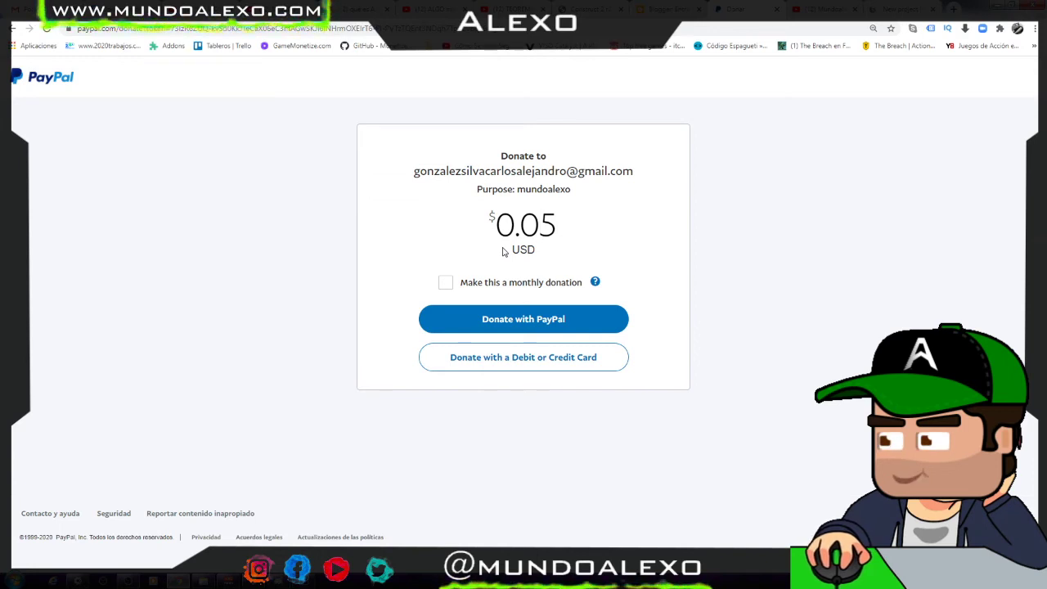
type("0")
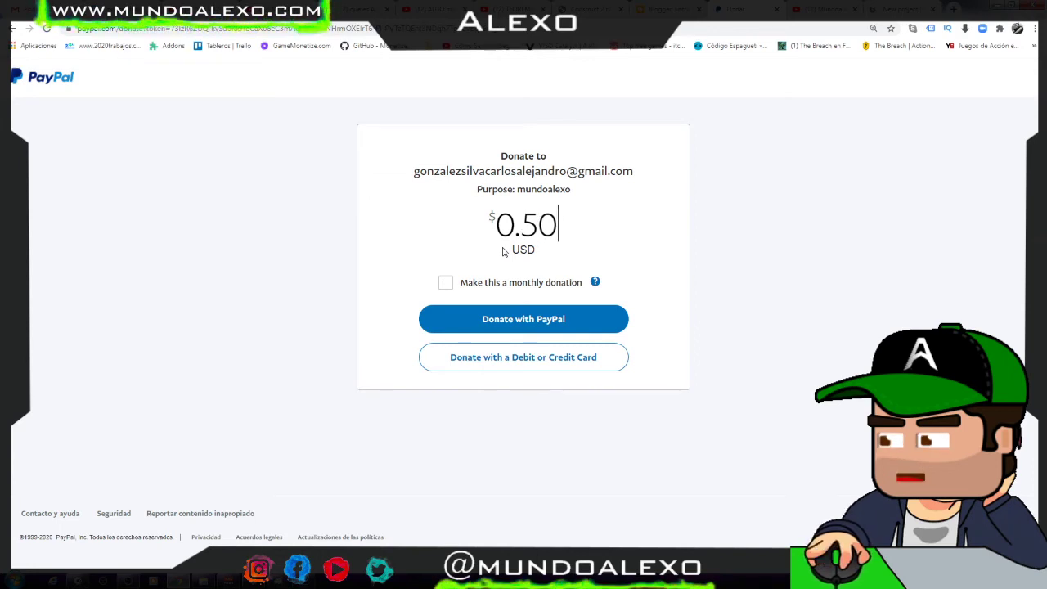
key("BackSpace")
key("BackSpace")
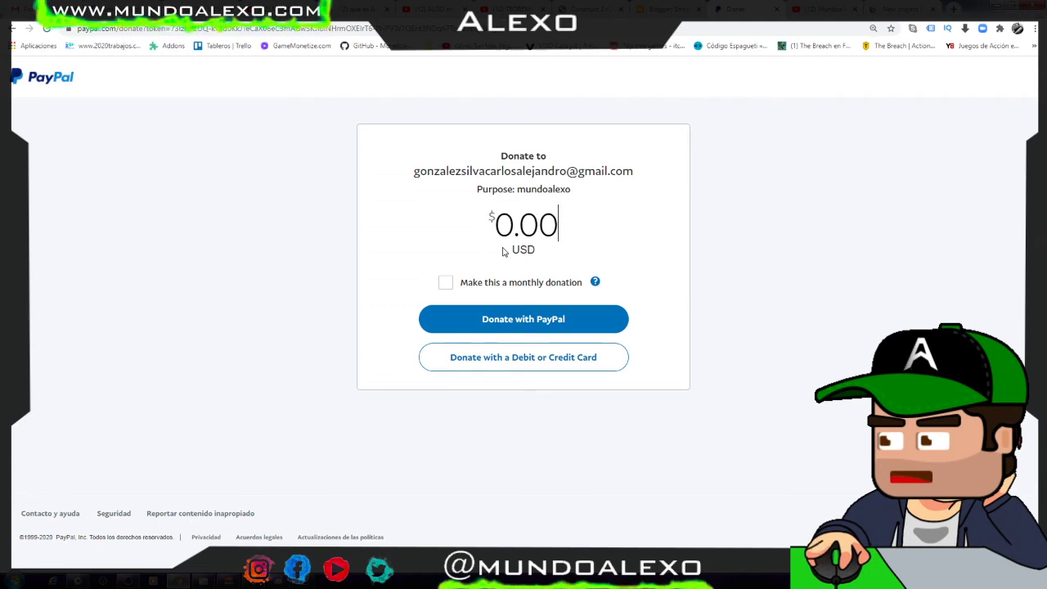
type("1.00")
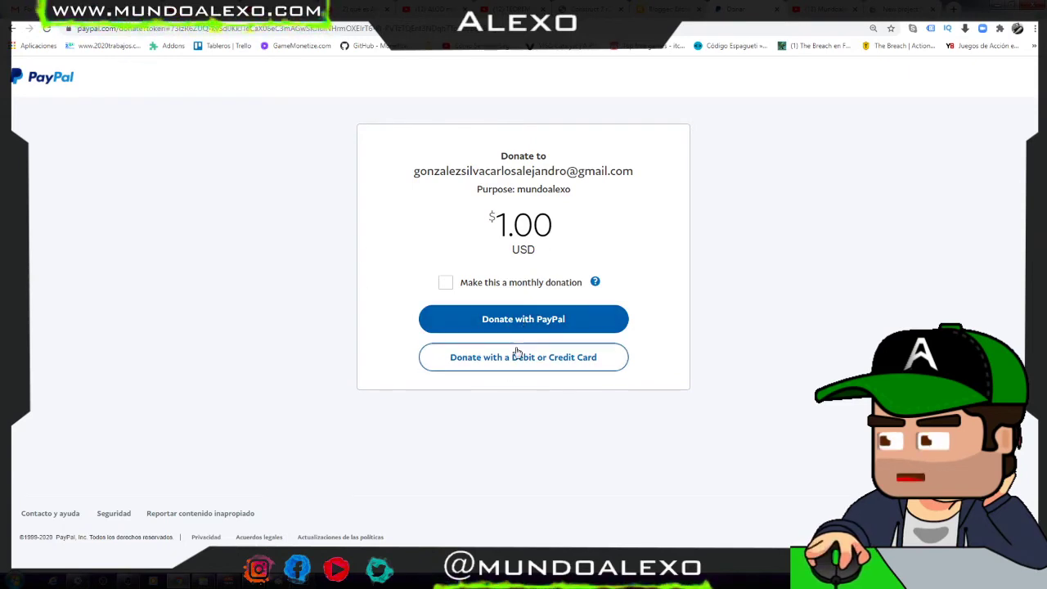
left_click(13, 29)
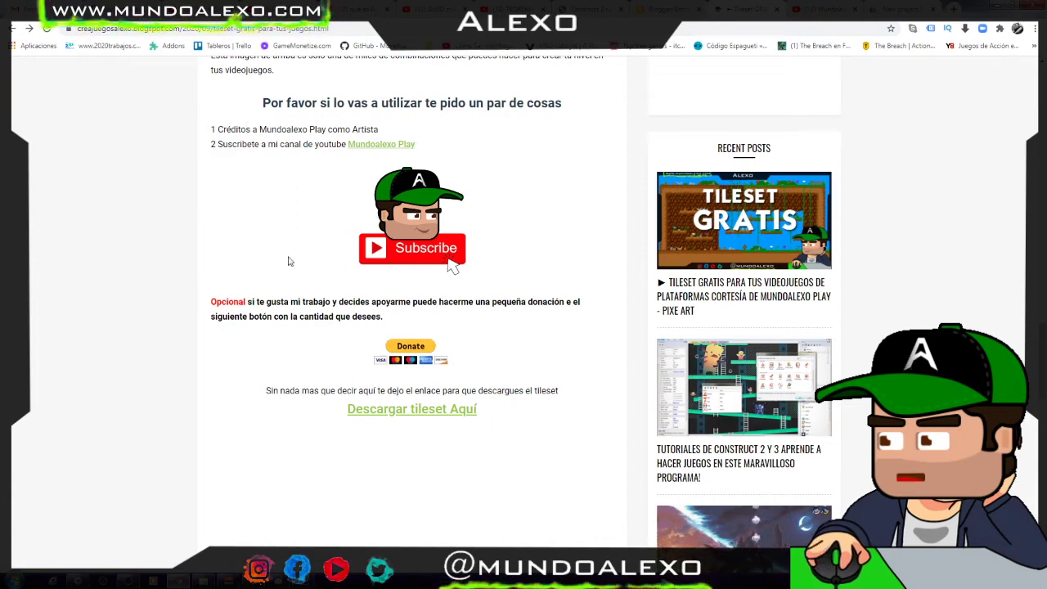
- Follow the post's 'Descargar tileset Aquí' link to the tileset on Google Drive
scroll(245, 255, "down", 2)
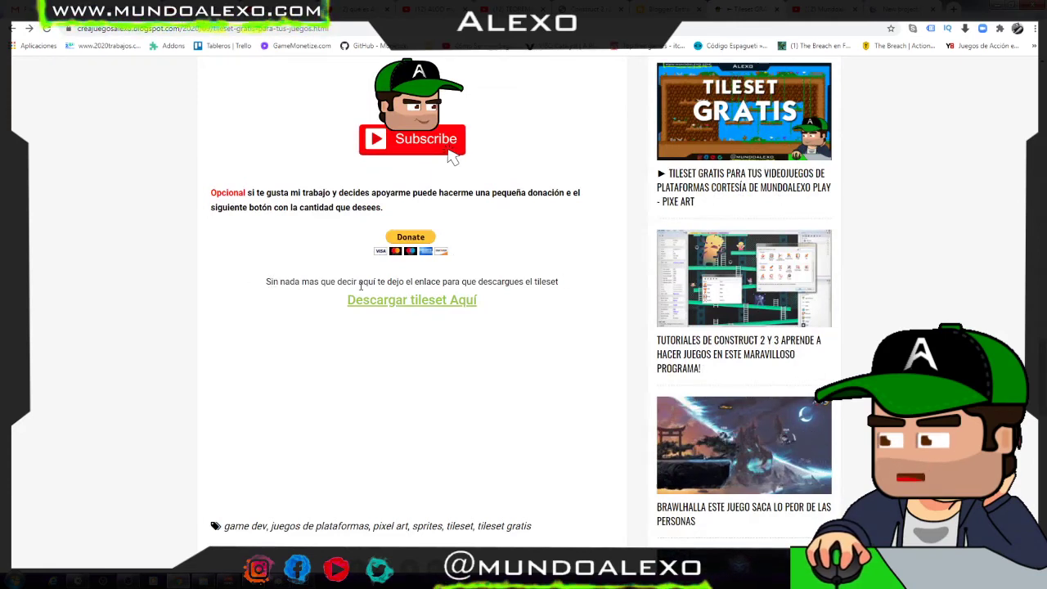
left_click(418, 306)
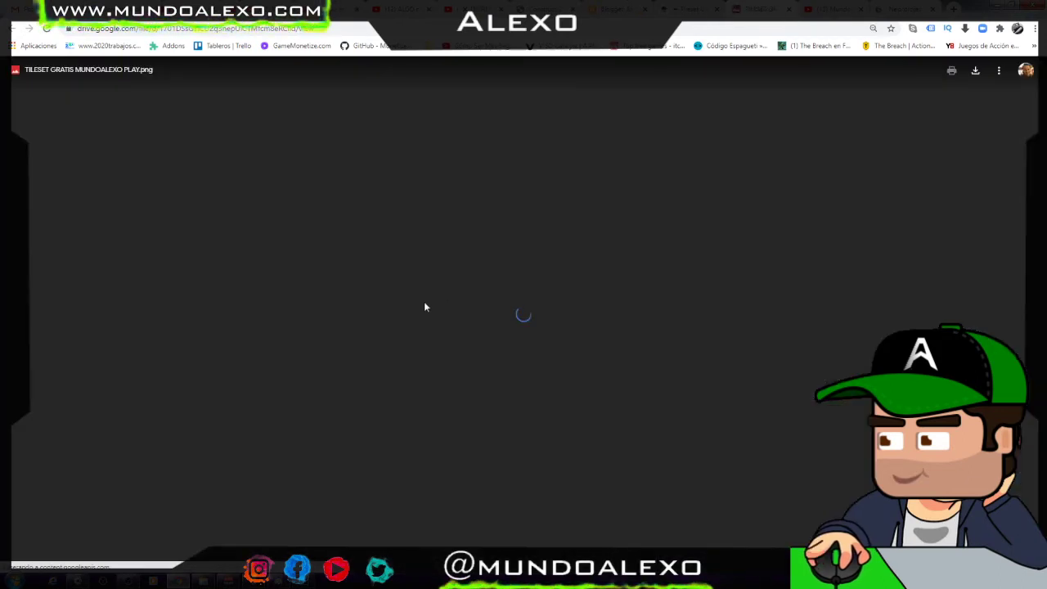
- Download TILESET GRATIS MUNDOALEXO PLAY.png from Drive and open the downloaded file
left_click(974, 80)
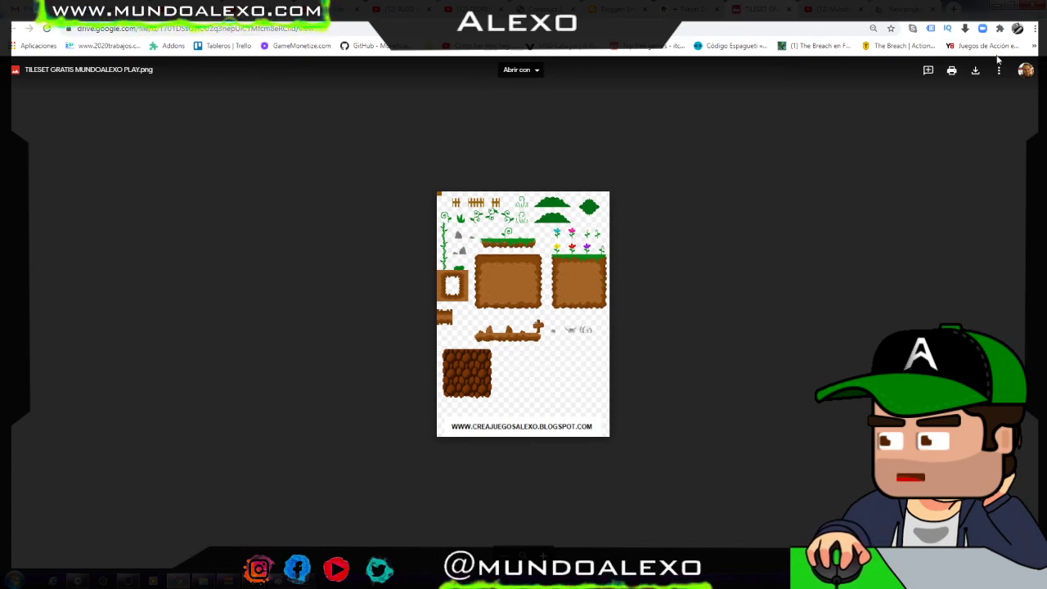
left_click(975, 70)
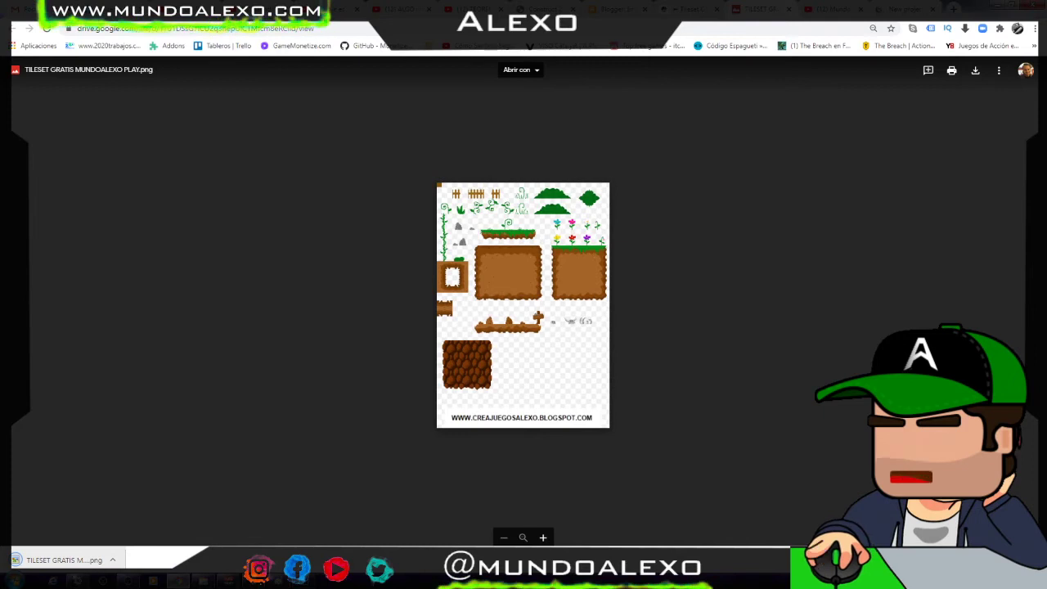
left_click(57, 560)
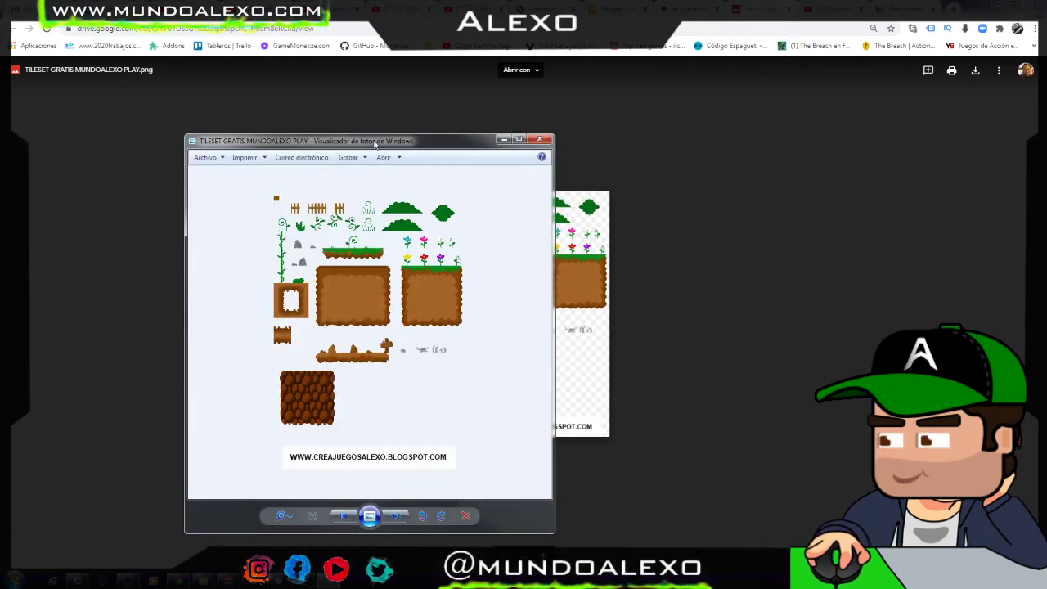
left_click_drag(375, 142, 371, 108)
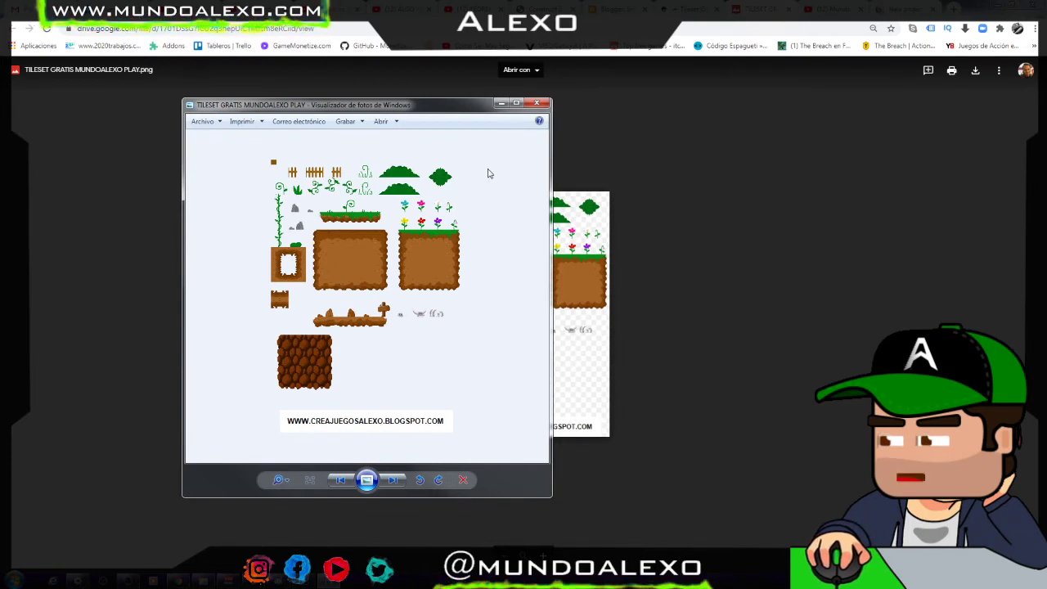
left_click(516, 105)
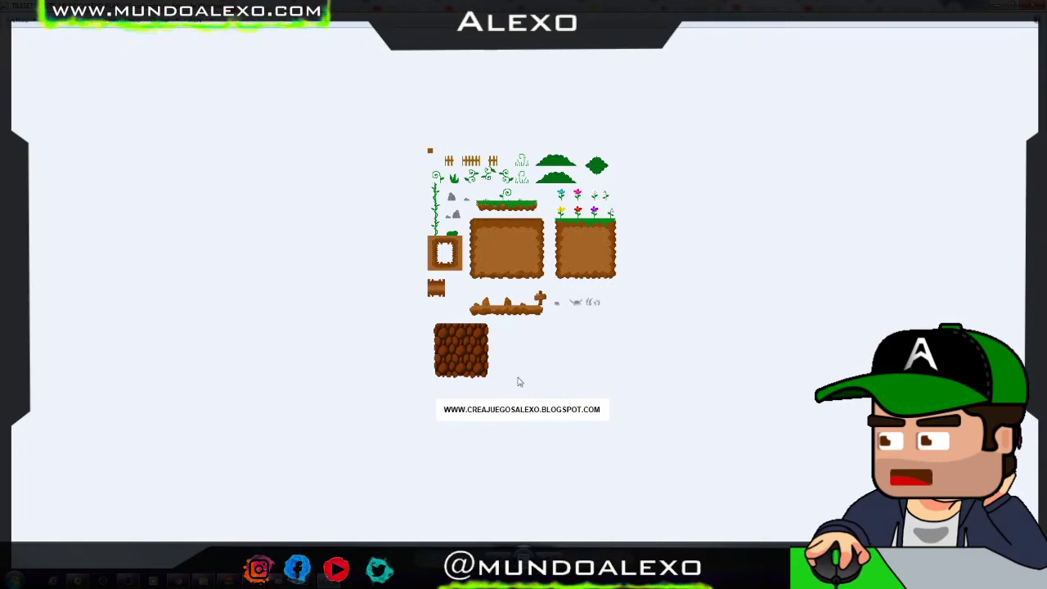
scroll(516, 382, "up", 2)
scroll(496, 303, "up", 2)
scroll(496, 303, "up", 2)
scroll(496, 303, "down", 1)
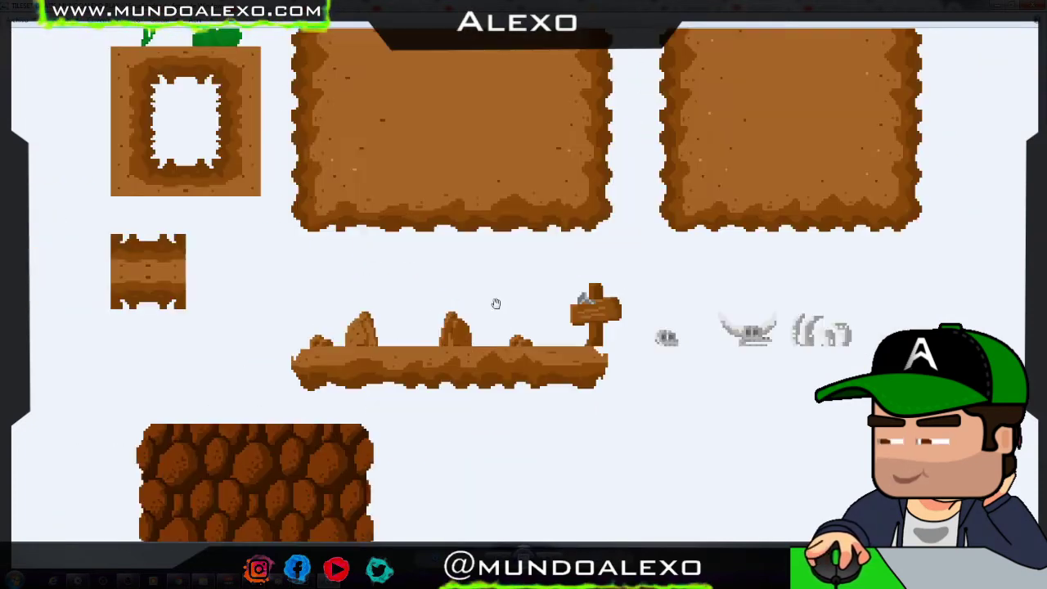
scroll(439, 282, "up", 4)
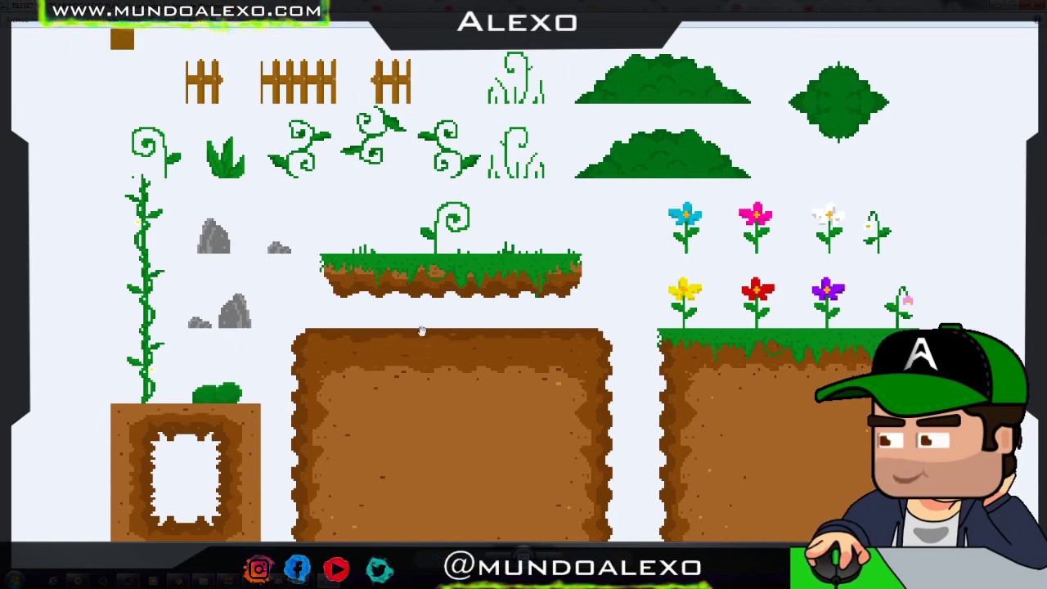
mouse_move(420, 353)
left_mouse_down()
mouse_move(415, 304)
mouse_move(413, 399)
left_mouse_up()
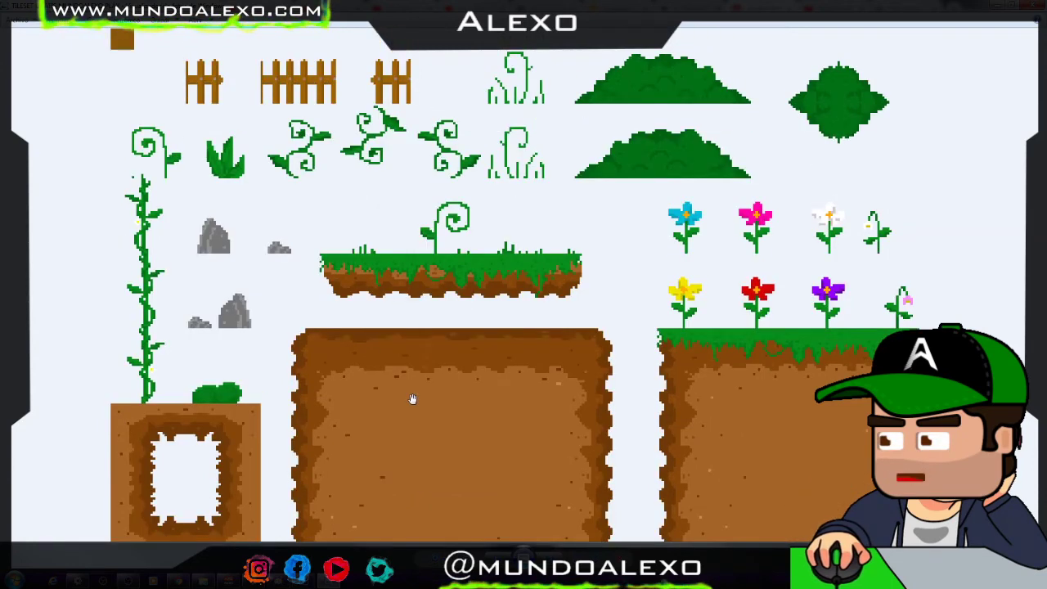
scroll(411, 368, "down", 1)
scroll(411, 311, "down", 1)
scroll(404, 336, "down", 1)
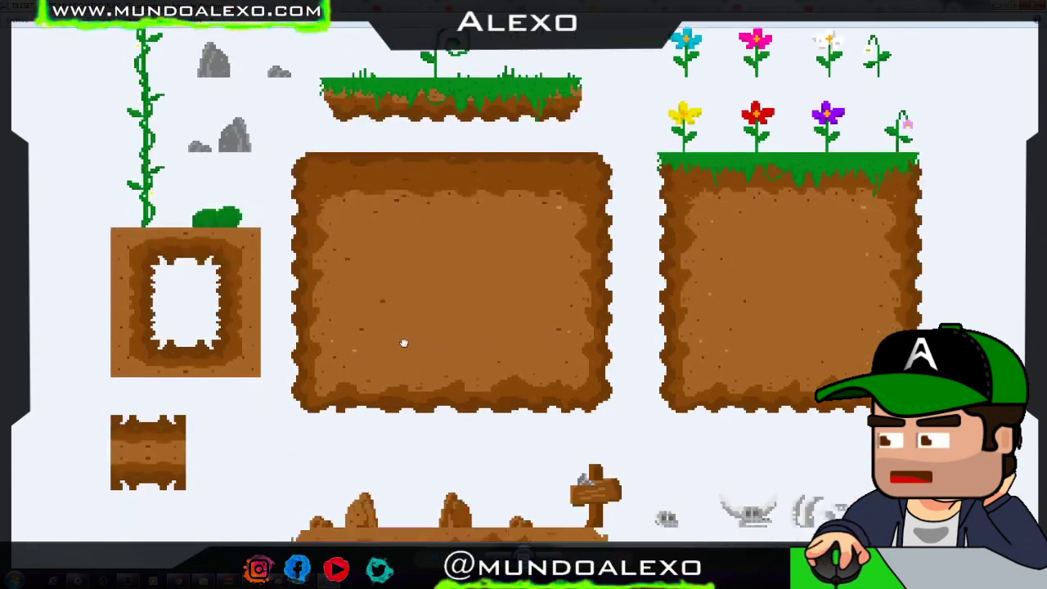
scroll(399, 343, "down", 1)
scroll(388, 344, "down", 1)
scroll(360, 376, "down", 1)
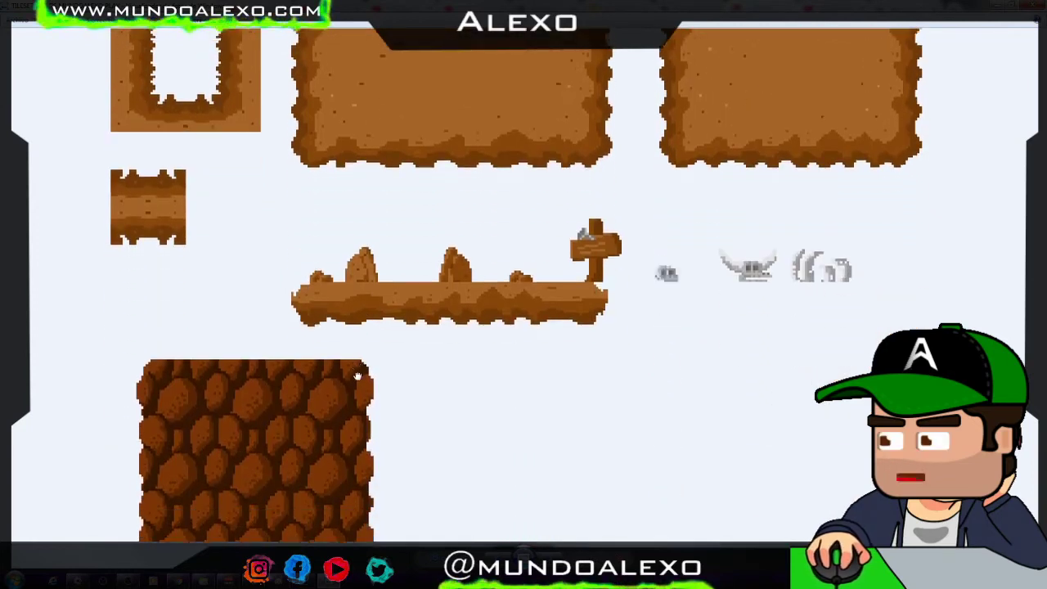
scroll(344, 360, "down", 2)
scroll(327, 331, "down", 1)
scroll(319, 311, "up", 1)
scroll(307, 343, "up", 3)
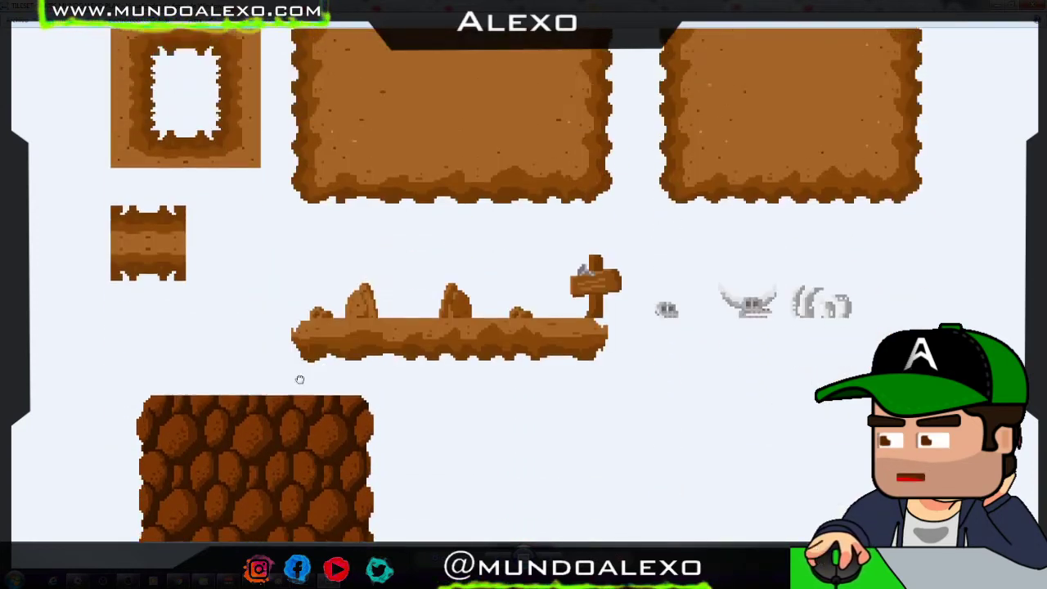
scroll(302, 376, "up", 1)
scroll(315, 368, "up", 1)
scroll(327, 360, "up", 1)
scroll(343, 354, "up", 2)
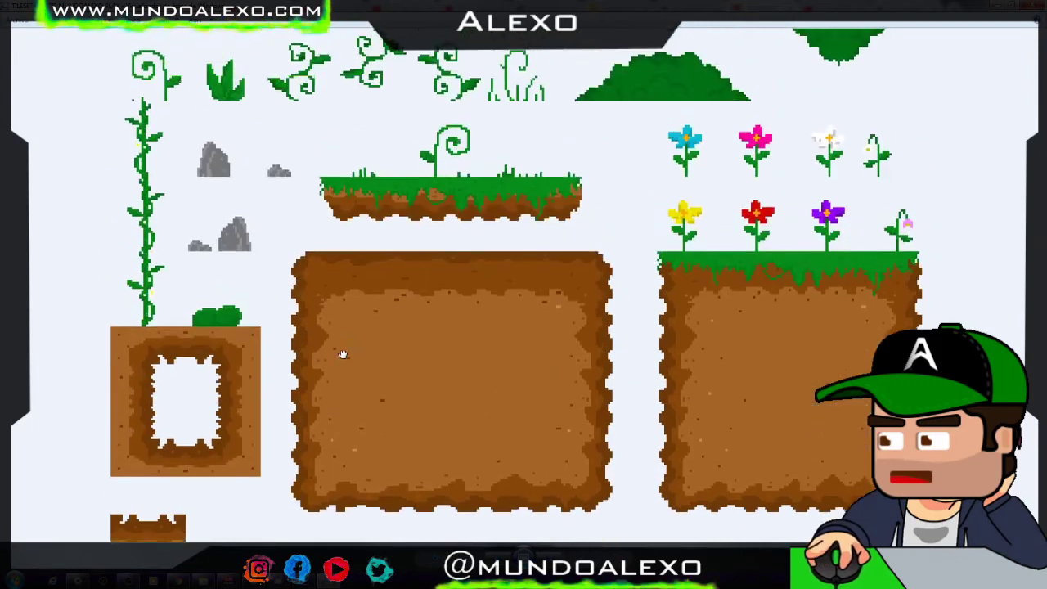
scroll(343, 354, "up", 1)
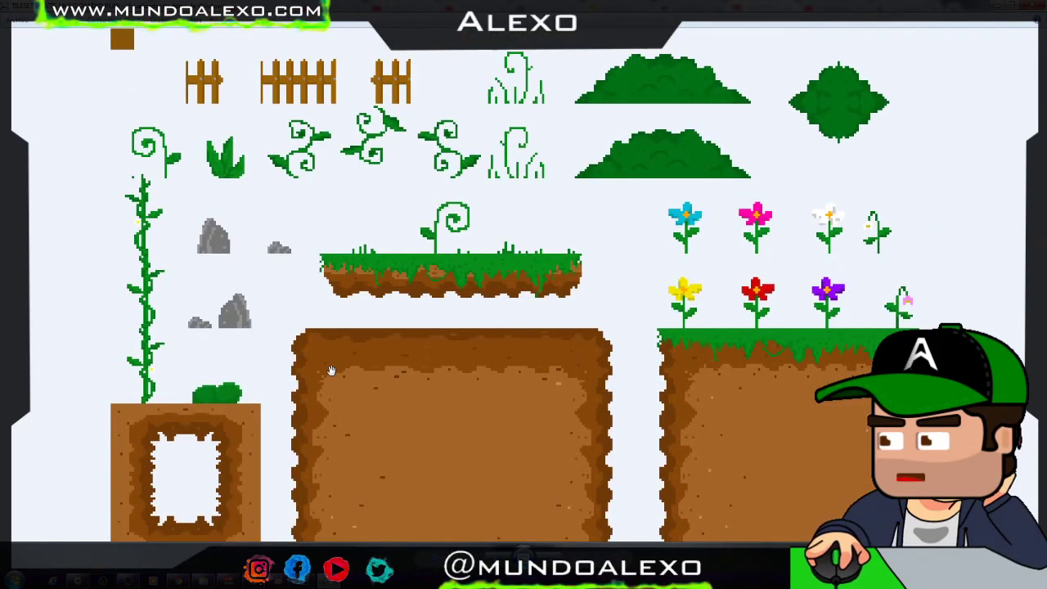
scroll(331, 371, "down", 2)
scroll(327, 368, "down", 1)
scroll(332, 327, "up", 1)
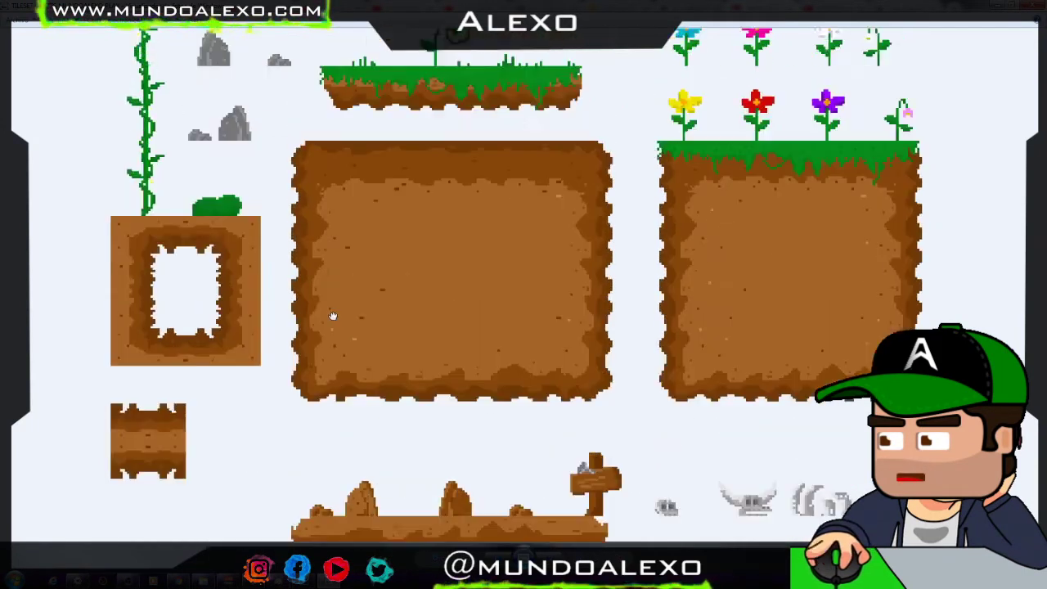
scroll(368, 325, "up", 1)
scroll(367, 325, "up", 1)
scroll(403, 283, "up", 1, "ctrl")
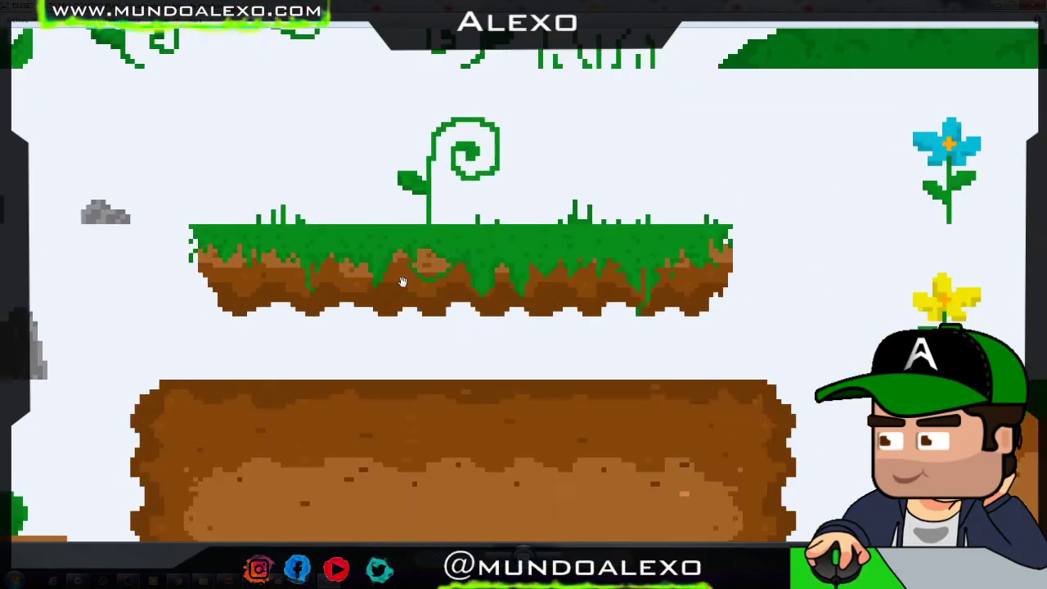
scroll(403, 282, "down", 1, "ctrl")
scroll(403, 282, "up", 1, "ctrl")
scroll(402, 282, "up", 1, "ctrl")
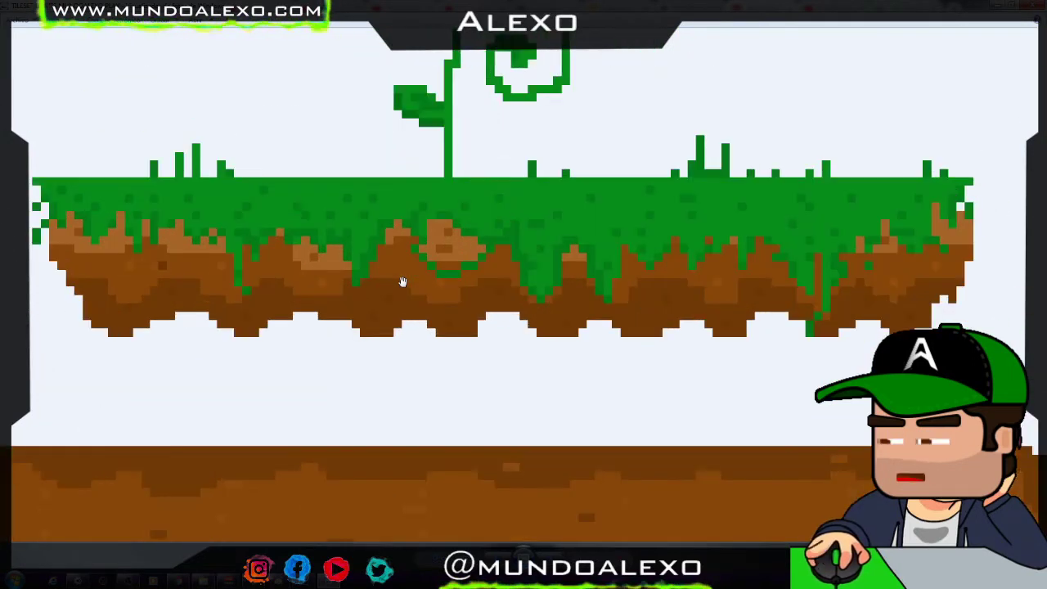
scroll(403, 282, "down", 1, "ctrl")
scroll(405, 284, "down", 1, "ctrl")
scroll(409, 287, "down", 1, "ctrl")
scroll(410, 290, "up", 1, "ctrl")
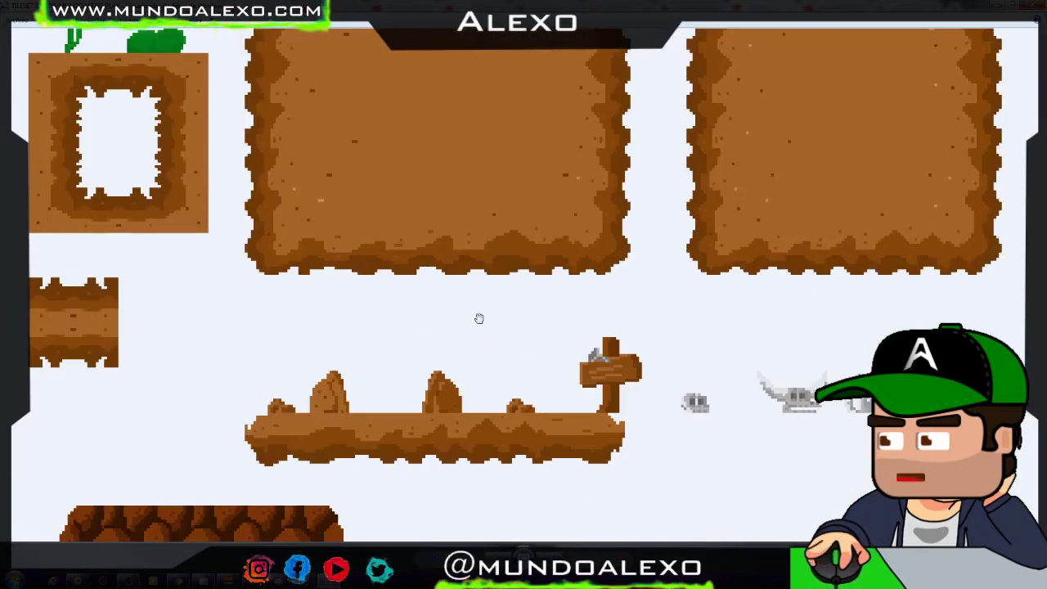
scroll(477, 315, "down", 1, "ctrl")
scroll(446, 242, "down", 1)
scroll(388, 392, "up", 2, "ctrl")
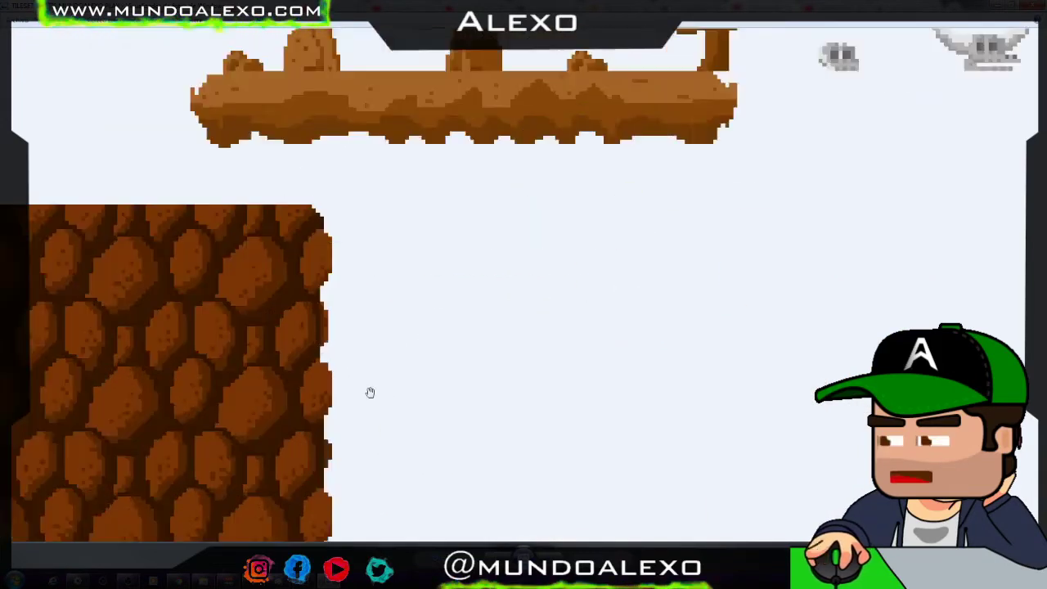
scroll(275, 366, "down", 1, "ctrl")
scroll(244, 374, "down", 1)
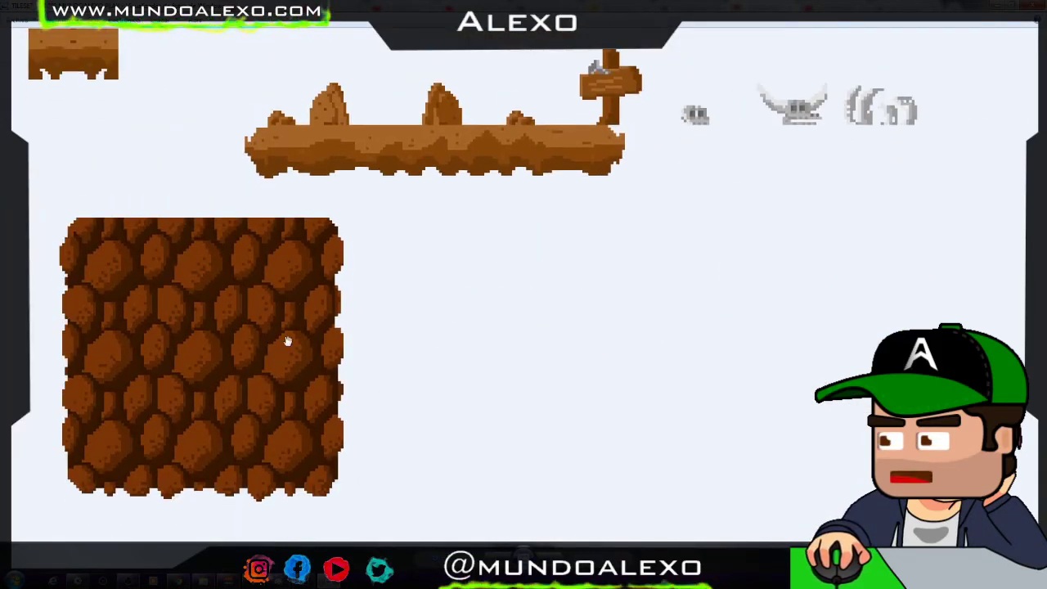
scroll(194, 377, "up", 1, "ctrl")
scroll(199, 372, "up", 2, "ctrl")
scroll(382, 352, "up", 2, "ctrl")
scroll(491, 341, "down", 1, "ctrl")
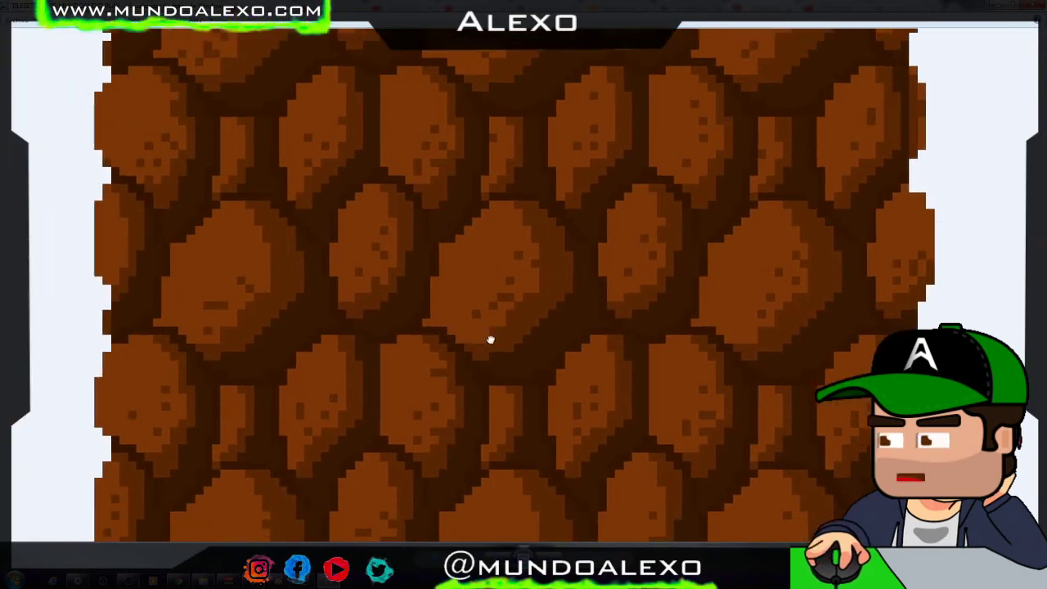
left_click_drag(491, 341, 451, 339)
scroll(446, 340, "down", 1, "ctrl")
scroll(442, 340, "down", 1, "ctrl")
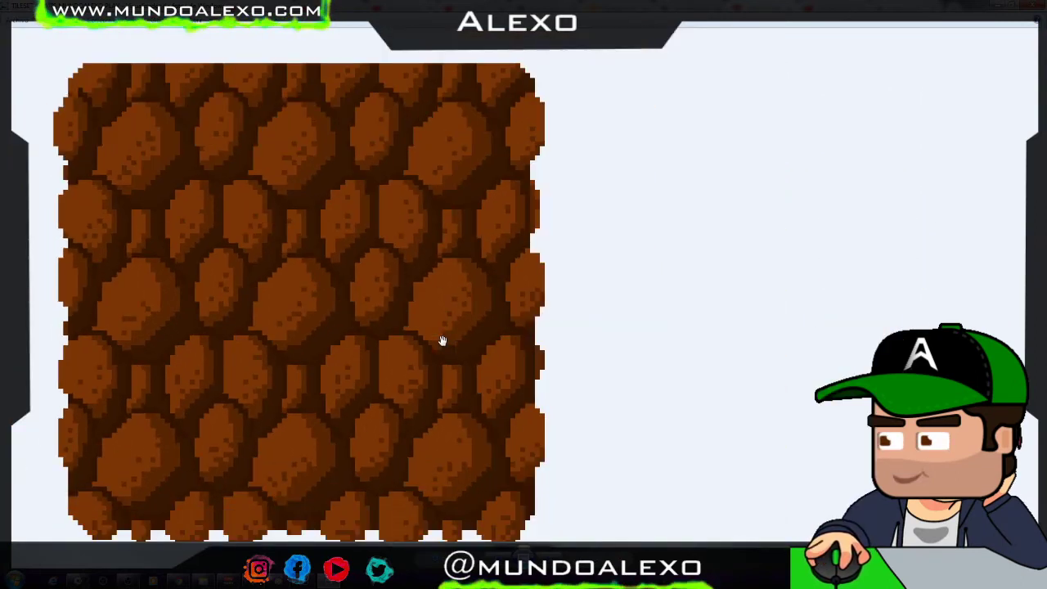
scroll(434, 342, "down", 1, "ctrl")
scroll(409, 360, "up", 2)
scroll(451, 363, "down", 2, "ctrl")
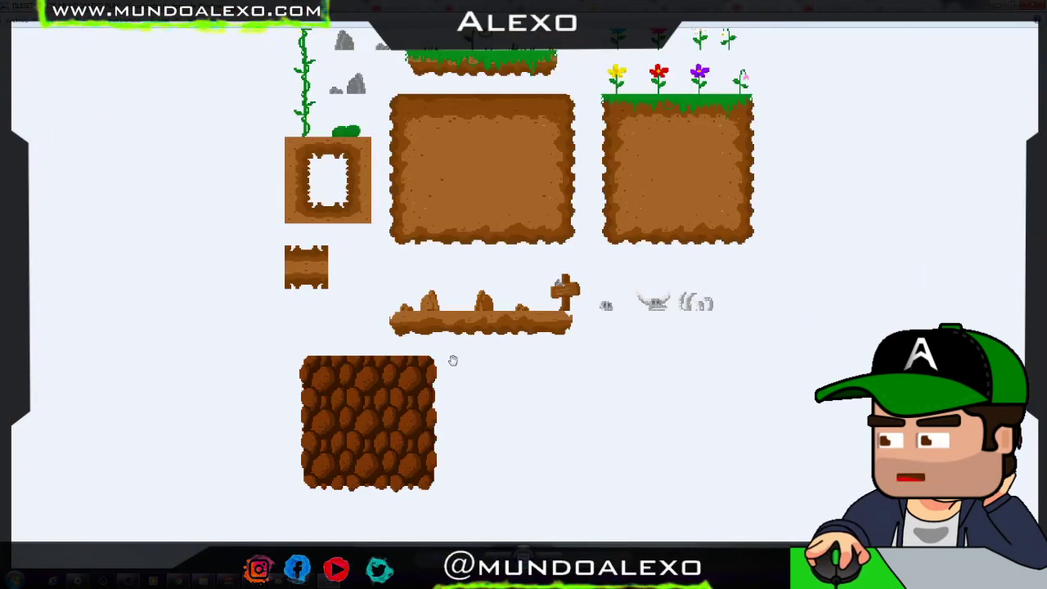
scroll(447, 318, "down", 2, "ctrl")
scroll(430, 330, "up", 1, "ctrl")
scroll(429, 329, "up", 1, "ctrl")
scroll(430, 329, "up", 2, "ctrl")
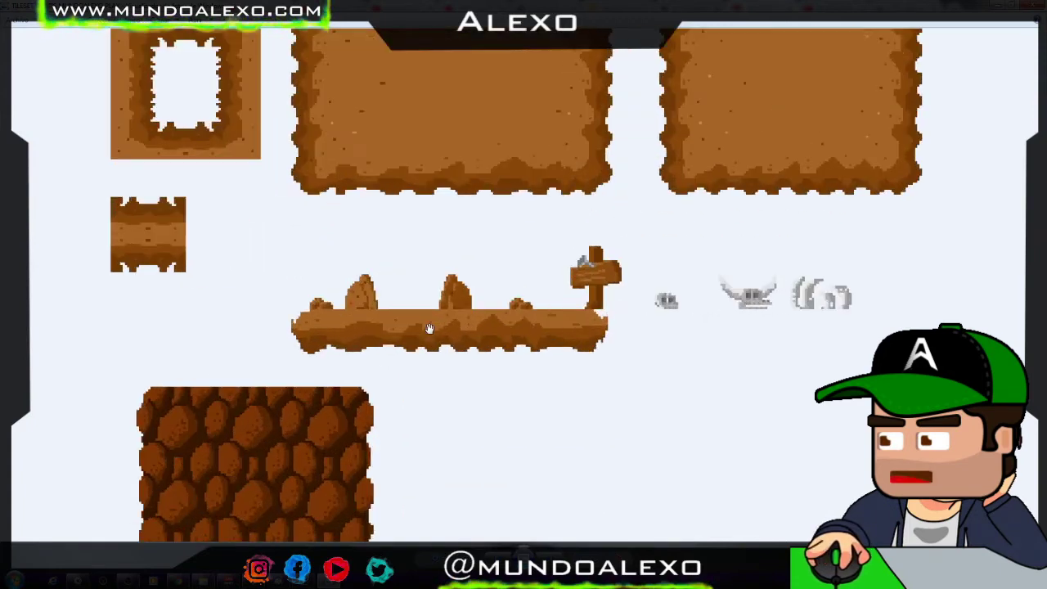
scroll(388, 434, "up", 2)
scroll(372, 455, "up", 1)
scroll(374, 426, "up", 2)
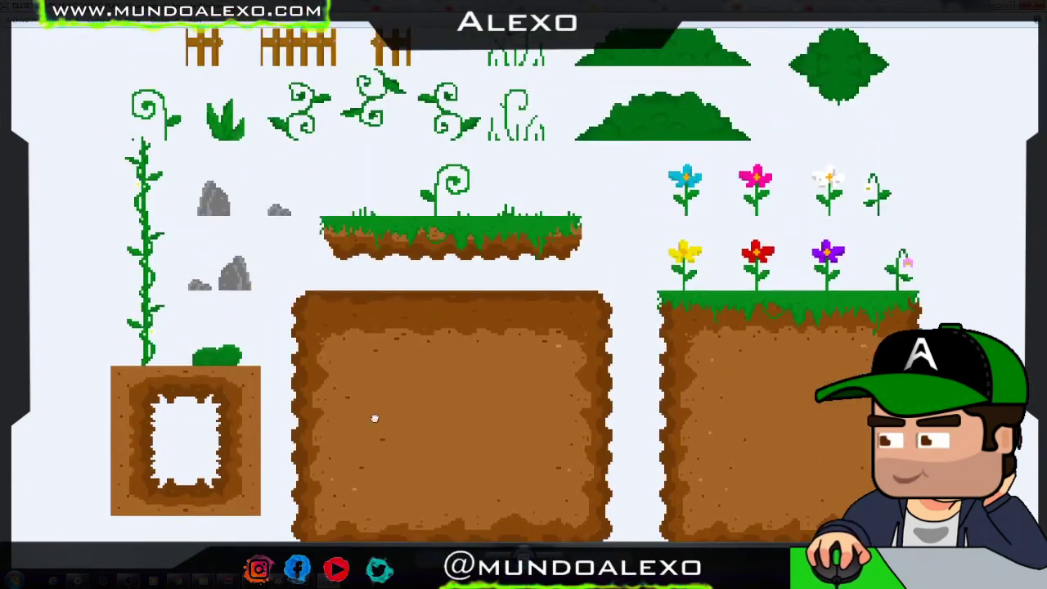
scroll(385, 414, "up", 1)
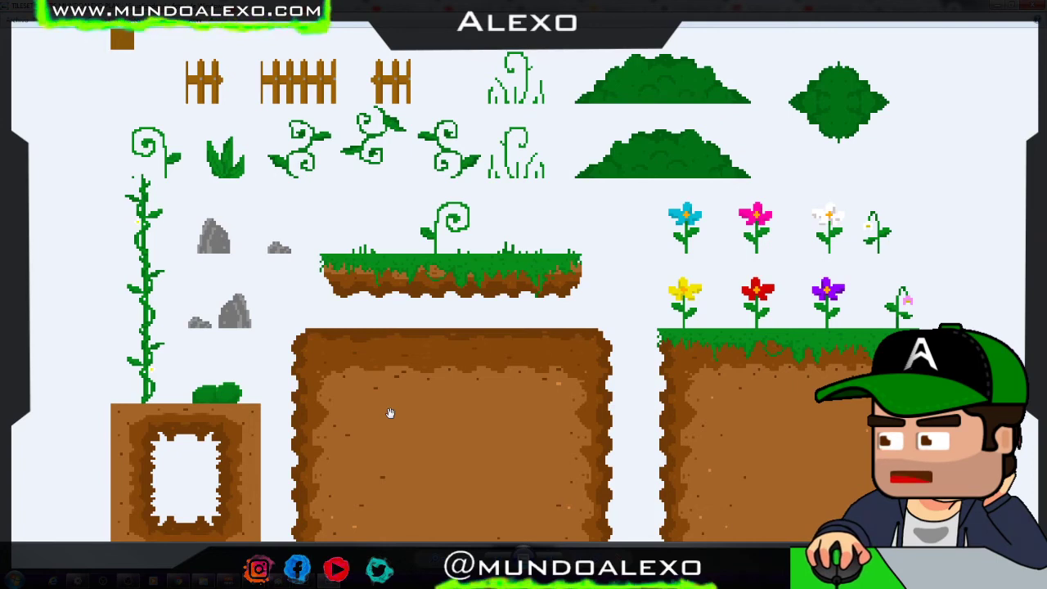
scroll(391, 412, "down", 2)
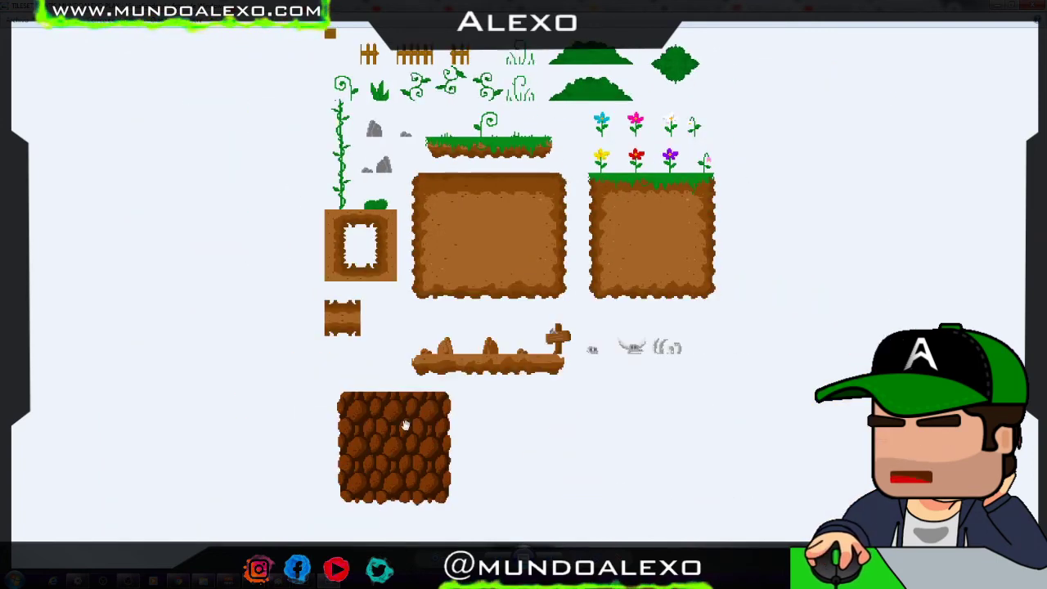
scroll(405, 425, "down", 1)
scroll(379, 411, "up", 3)
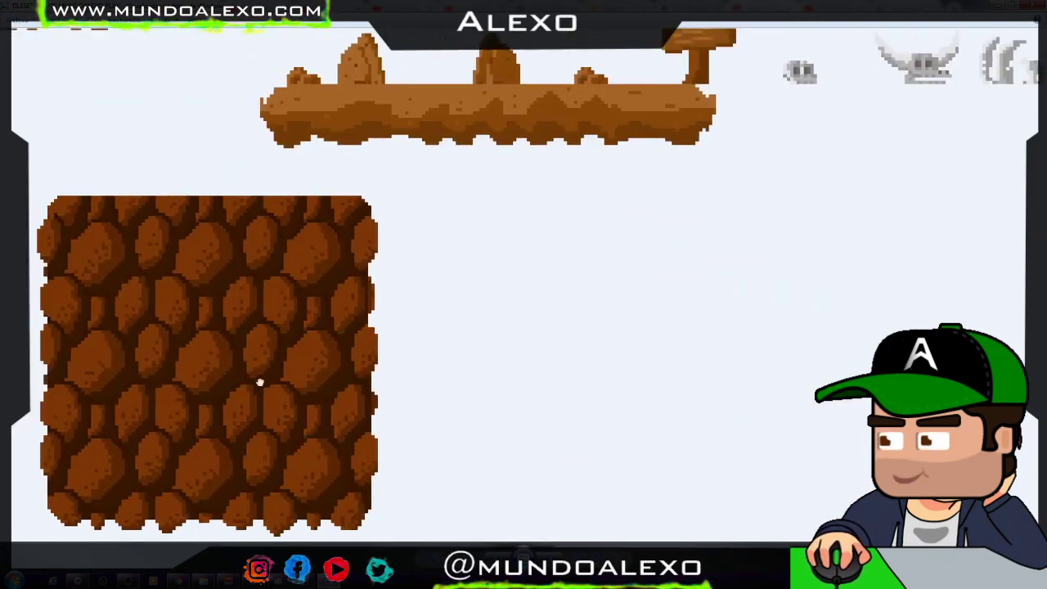
scroll(355, 306, "up", 2)
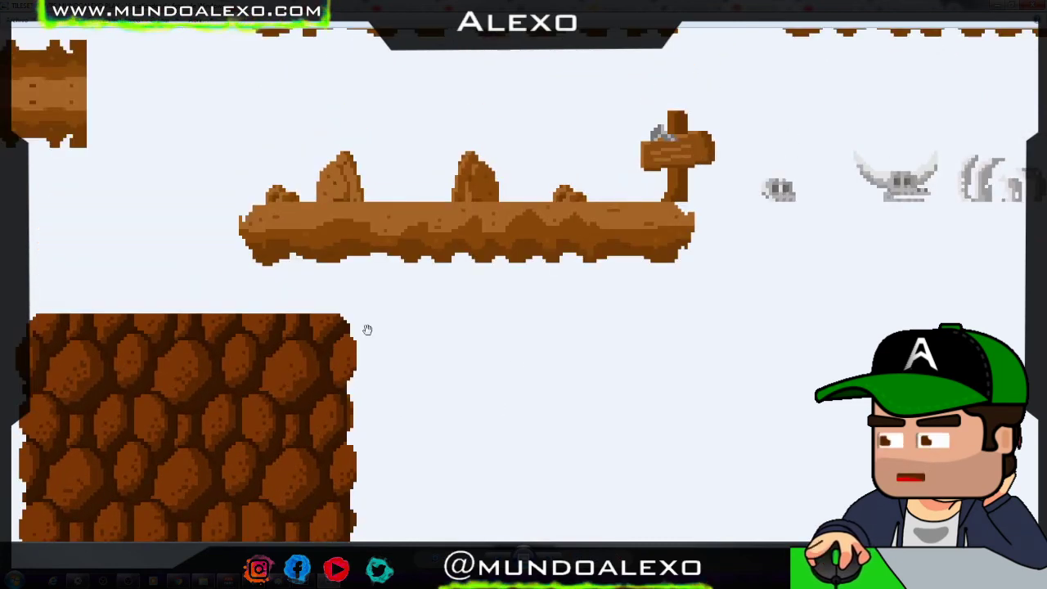
scroll(401, 301, "up", 1)
scroll(411, 335, "up", 2)
scroll(425, 323, "up", 1)
scroll(448, 418, "up", 4)
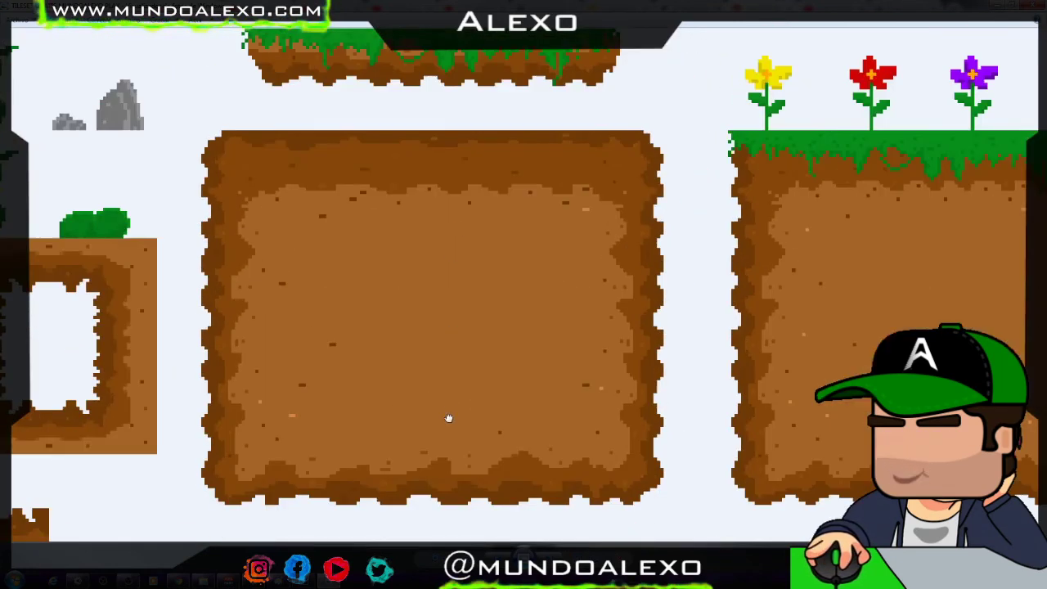
scroll(448, 418, "up", 2)
scroll(404, 414, "up", 1)
scroll(381, 458, "up", 1)
scroll(365, 470, "up", 1)
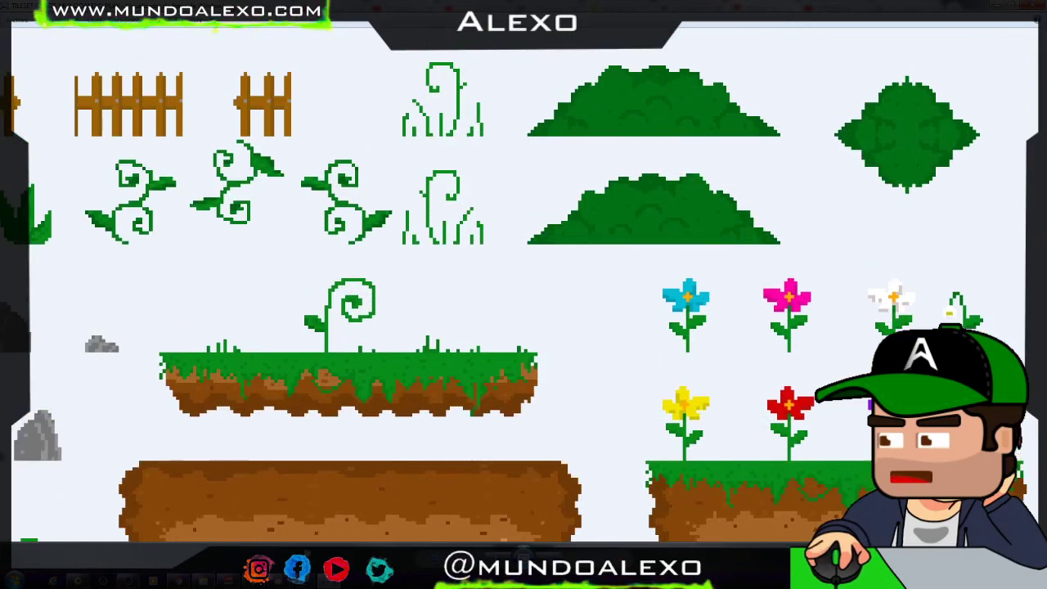
scroll(349, 366, "down", 2)
scroll(349, 365, "down", 2, "ctrl")
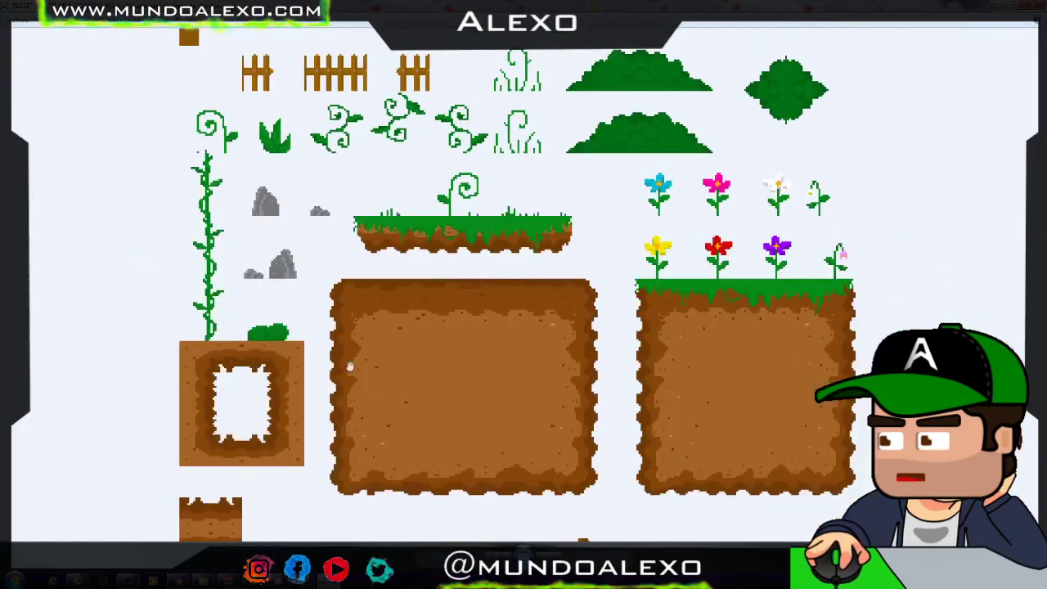
mouse_move(178, 581)
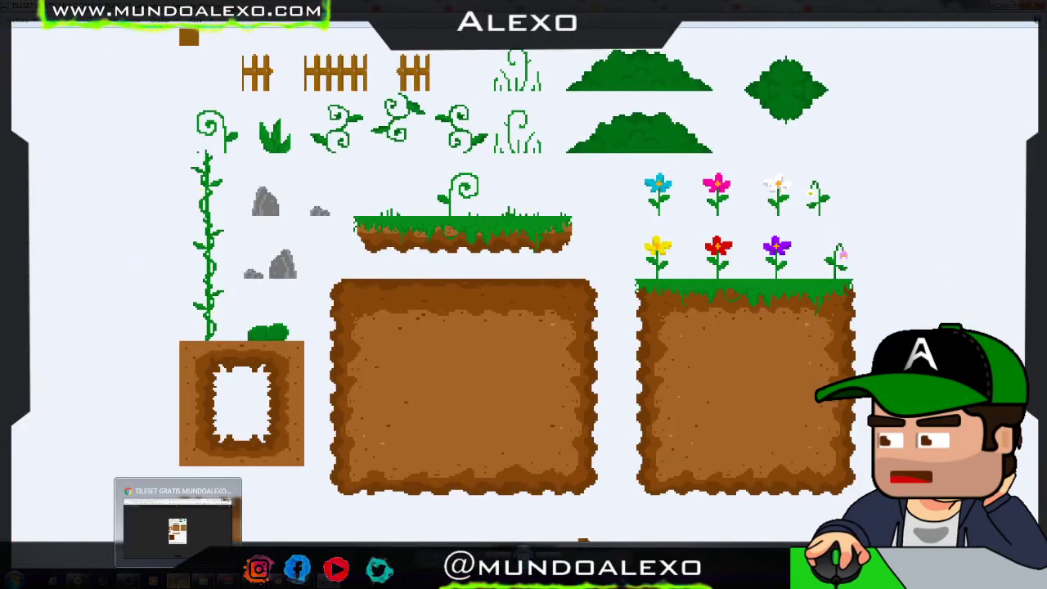
- Close the Drive tab and show the post's example jungle level image enlarged in fullscreen
left_click(178, 527)
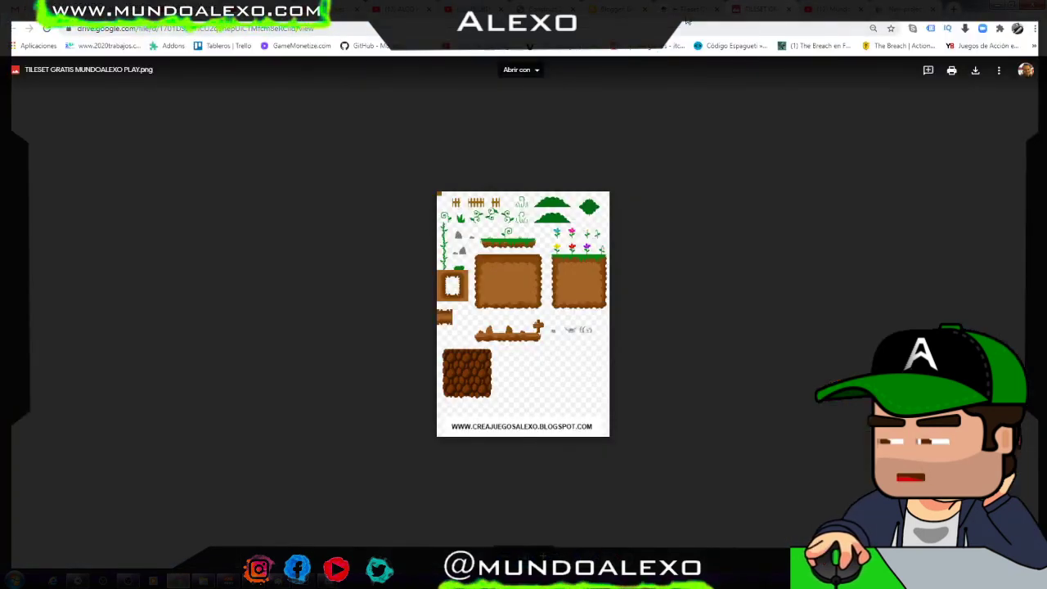
key("ctrl+w")
scroll(434, 308, "up", 5)
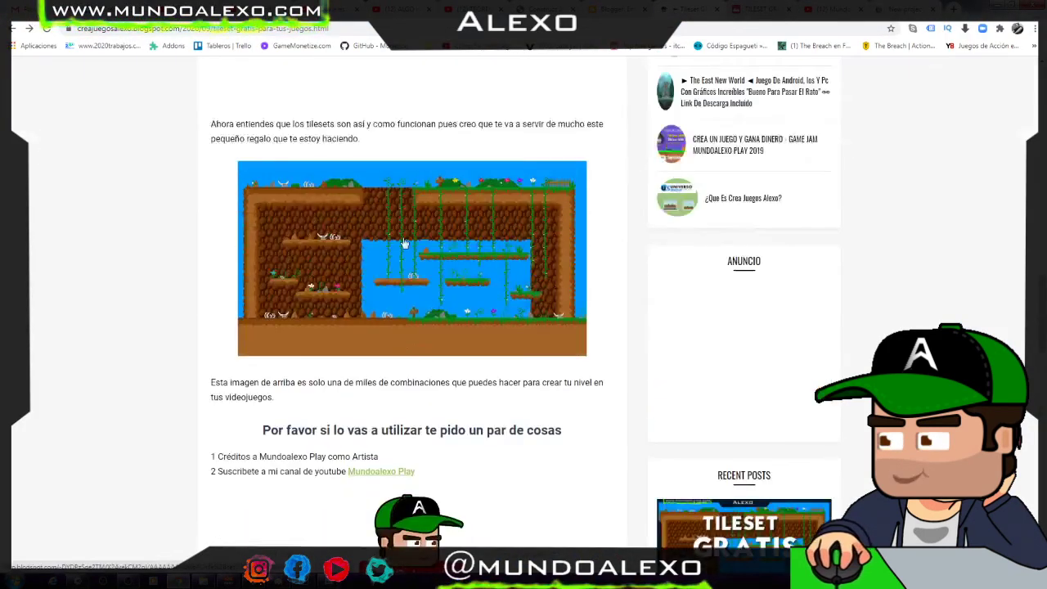
left_click(404, 243)
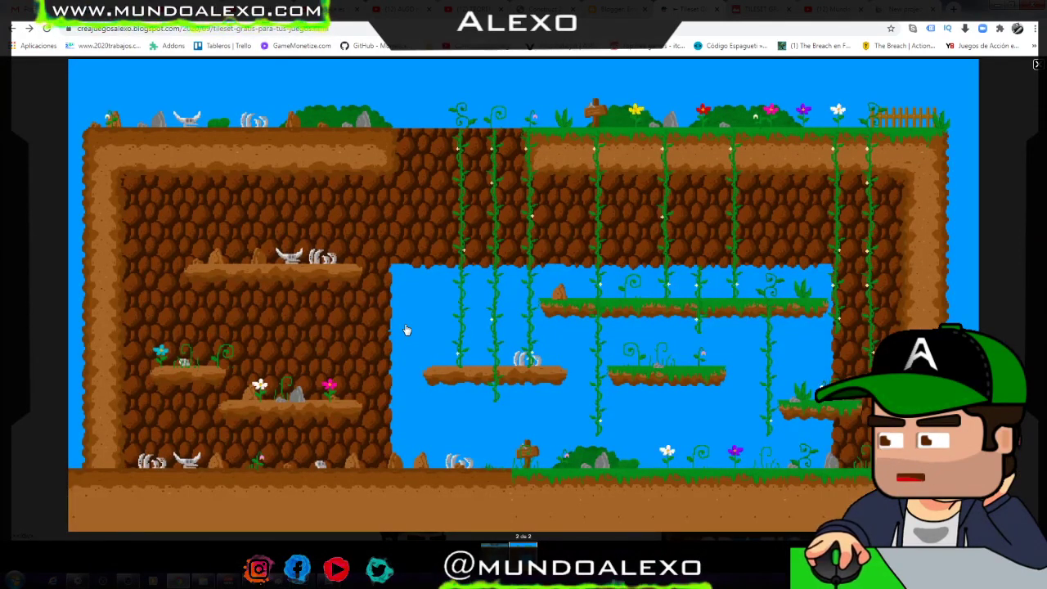
key("F11")
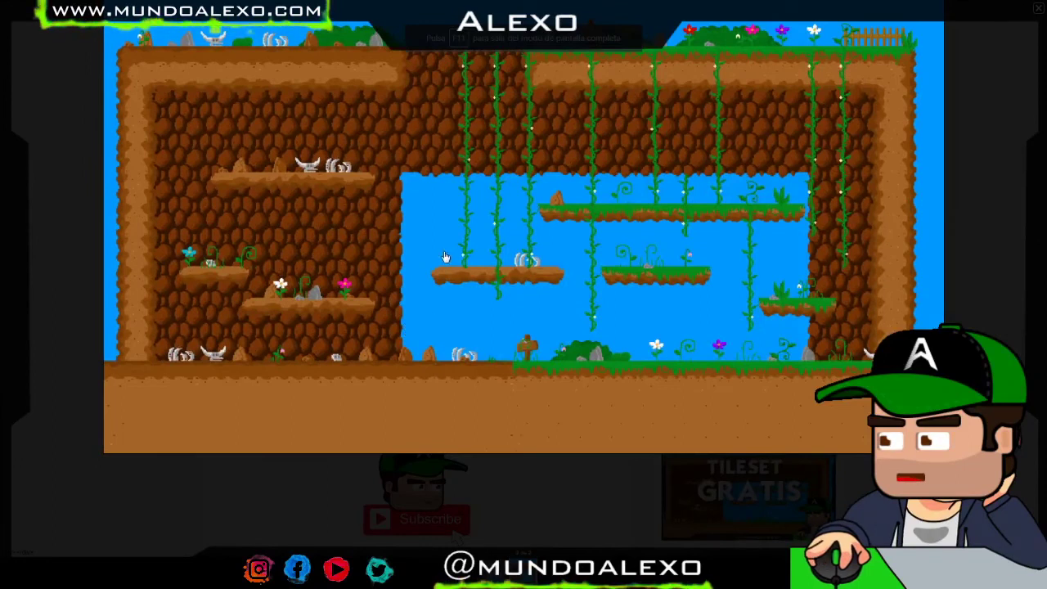
- Close the enlarged view and reopen the example level image enlarged
left_click(1036, 10)
scroll(410, 267, "up", 2)
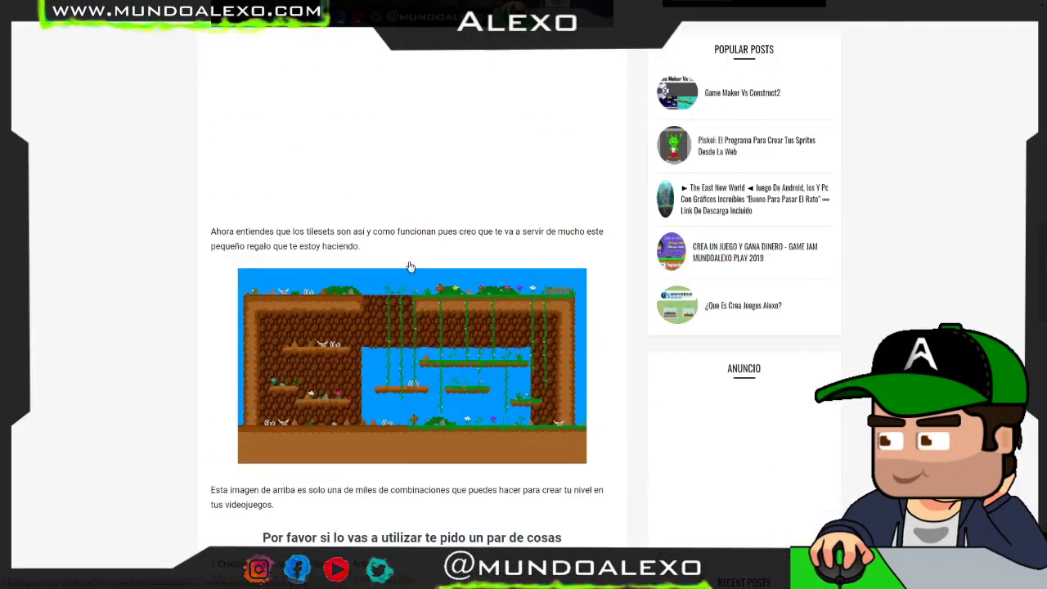
left_click(405, 342)
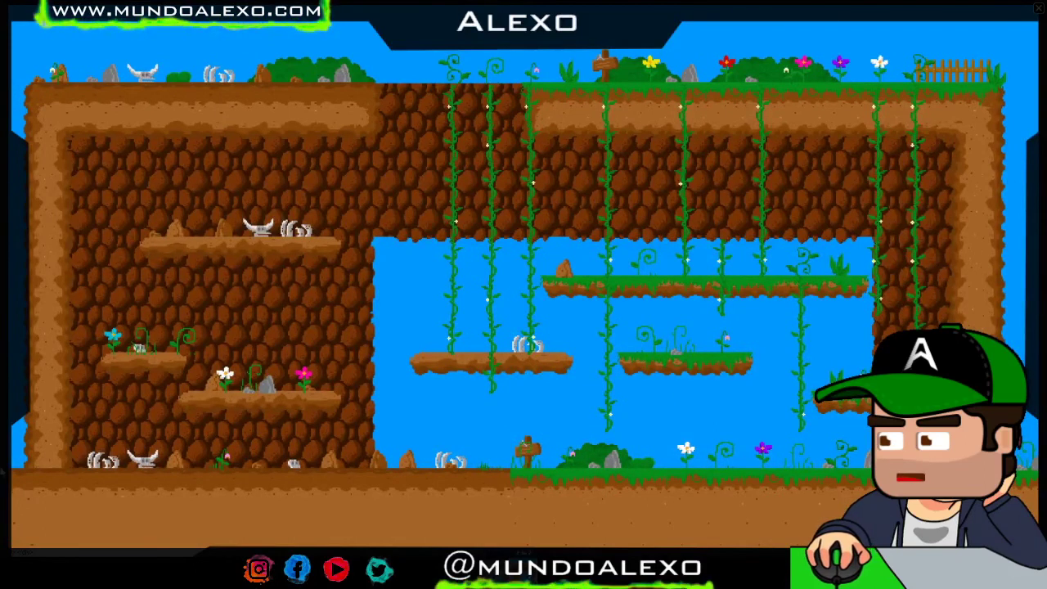